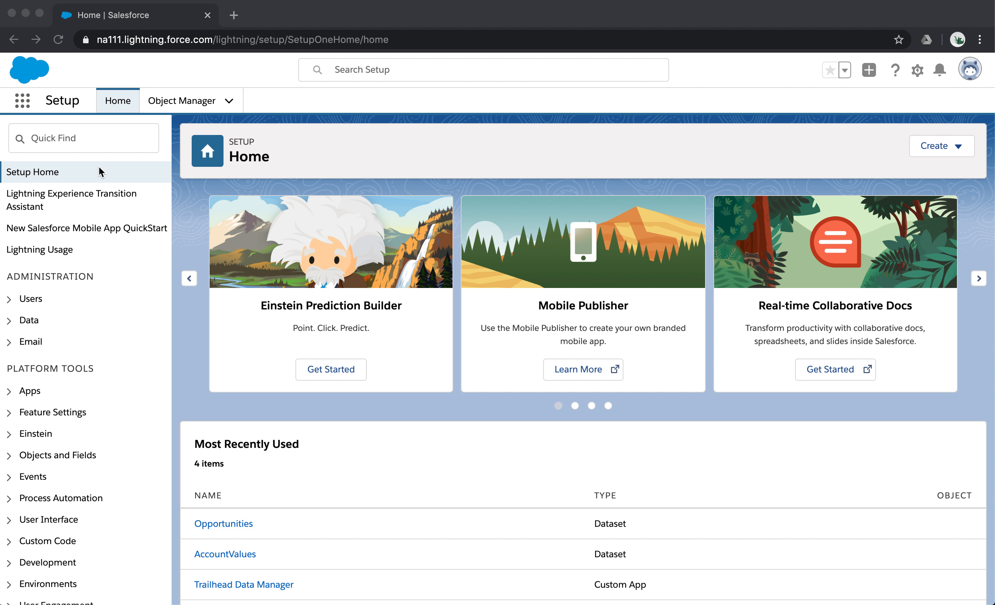
# - Open Analytics Studio and explore the Opportunities dataset in a new lens
pyautogui.click(23, 102)
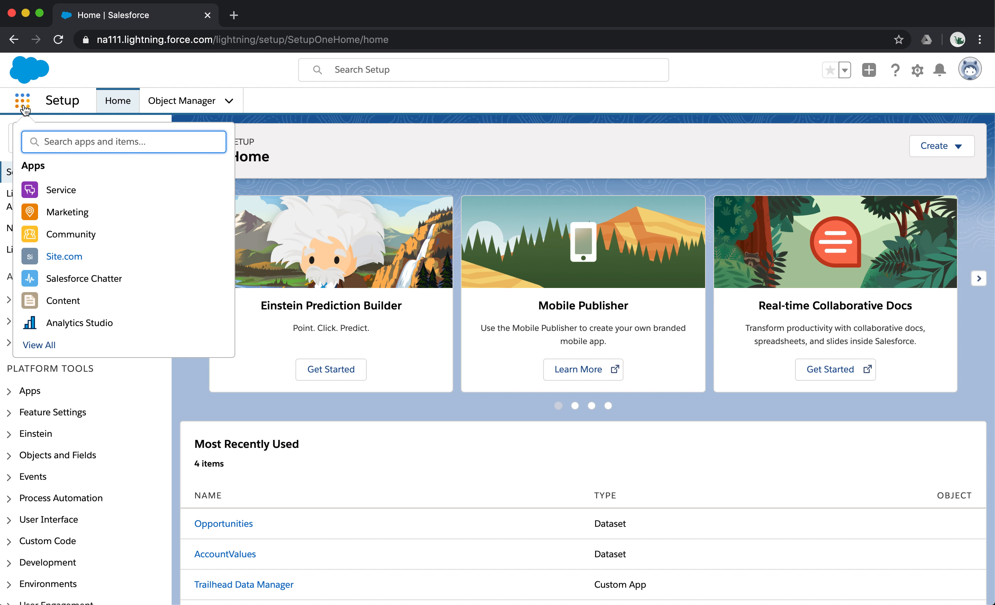
pyautogui.click(102, 323)
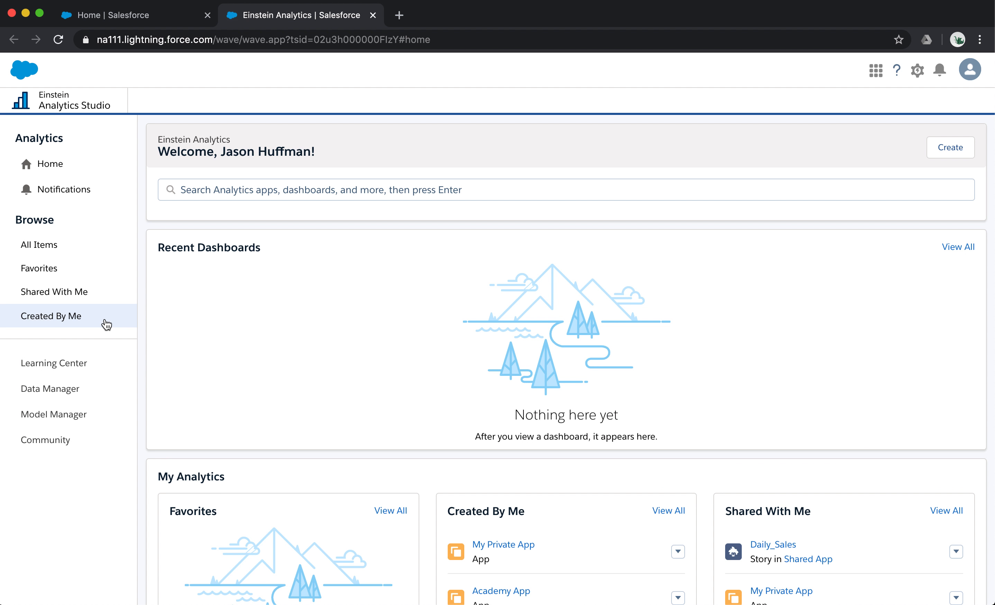
pyautogui.click(79, 239)
pyautogui.click(444, 240)
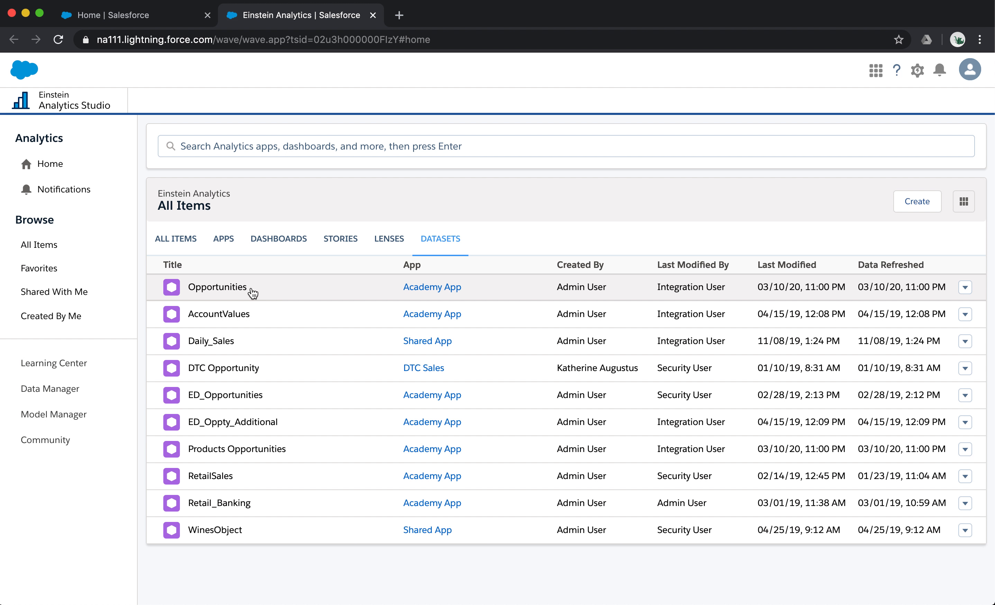
pyautogui.click(252, 289)
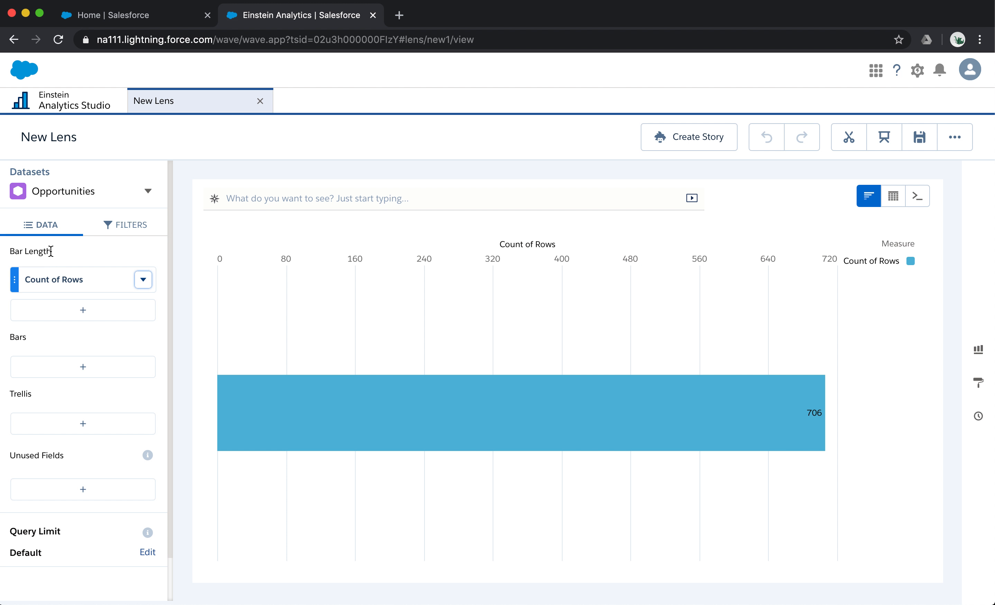
# - Examine the measures, dates and dimensions available for filtering the lens without adding a filter
pyautogui.click(141, 229)
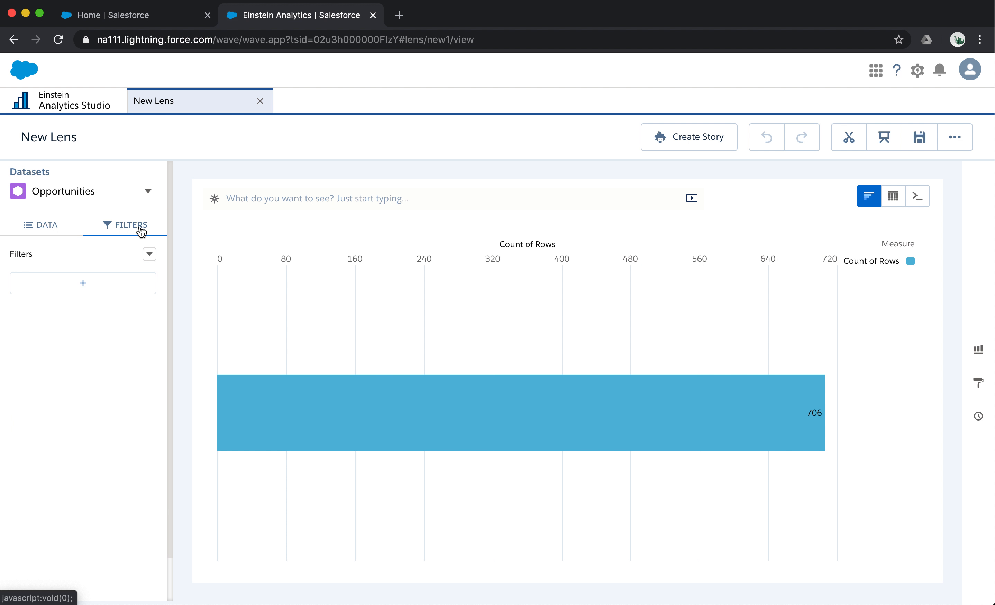
pyautogui.click(111, 290)
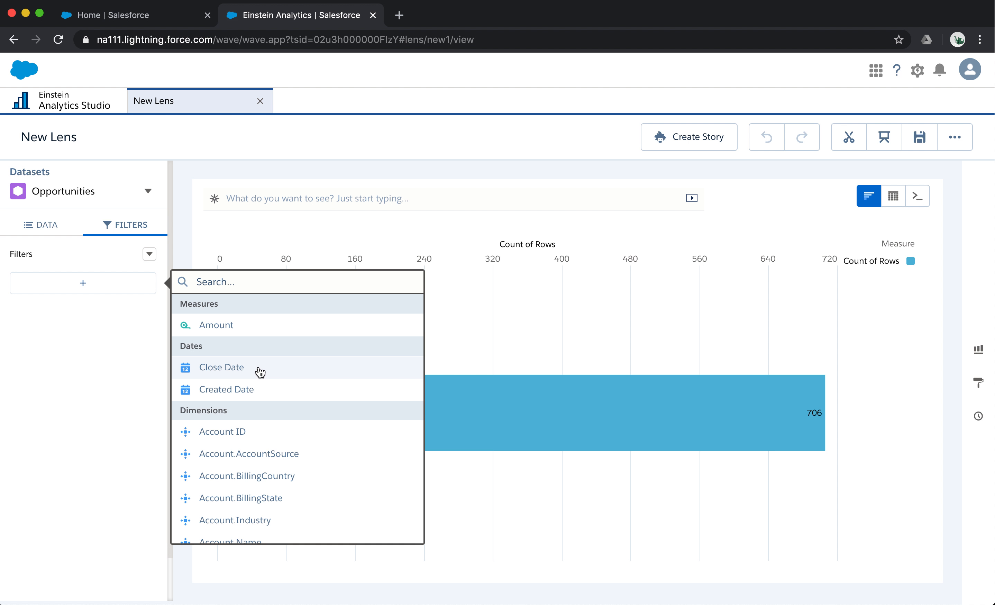
pyautogui.scroll(-4, 260, 371)
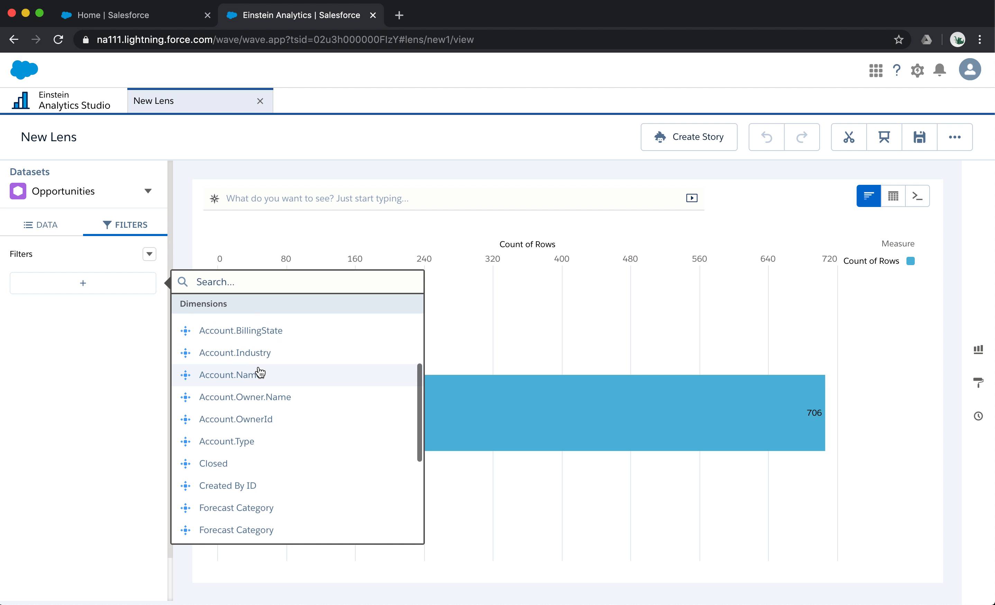
pyautogui.scroll(-3, 302, 378)
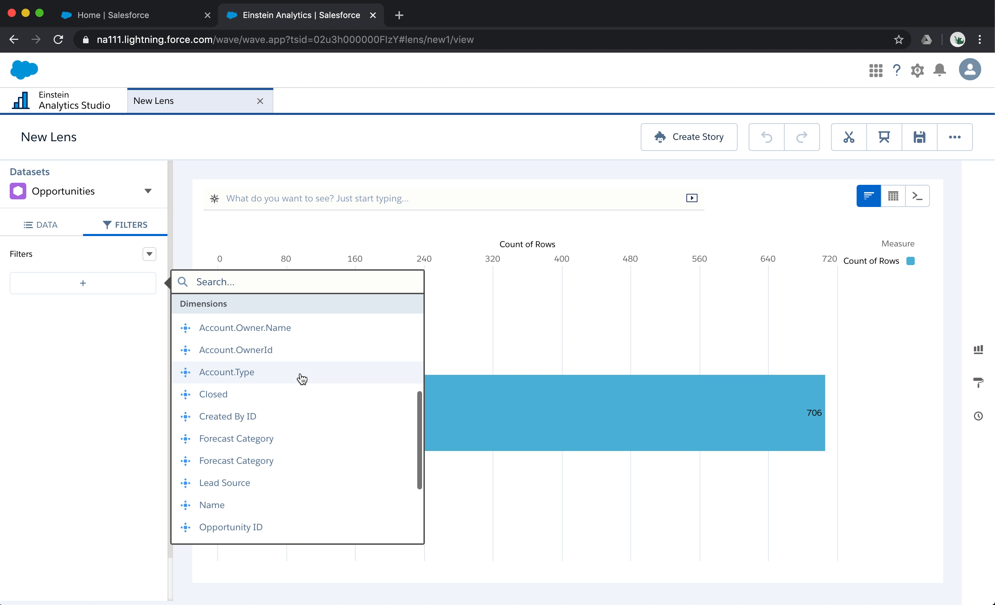
pyautogui.click(48, 374)
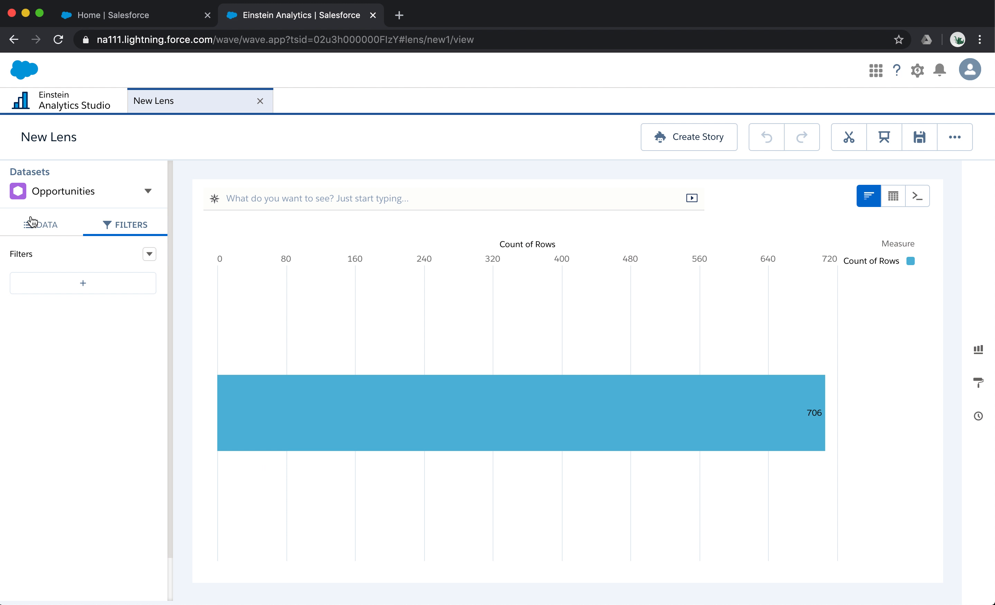
pyautogui.click(42, 226)
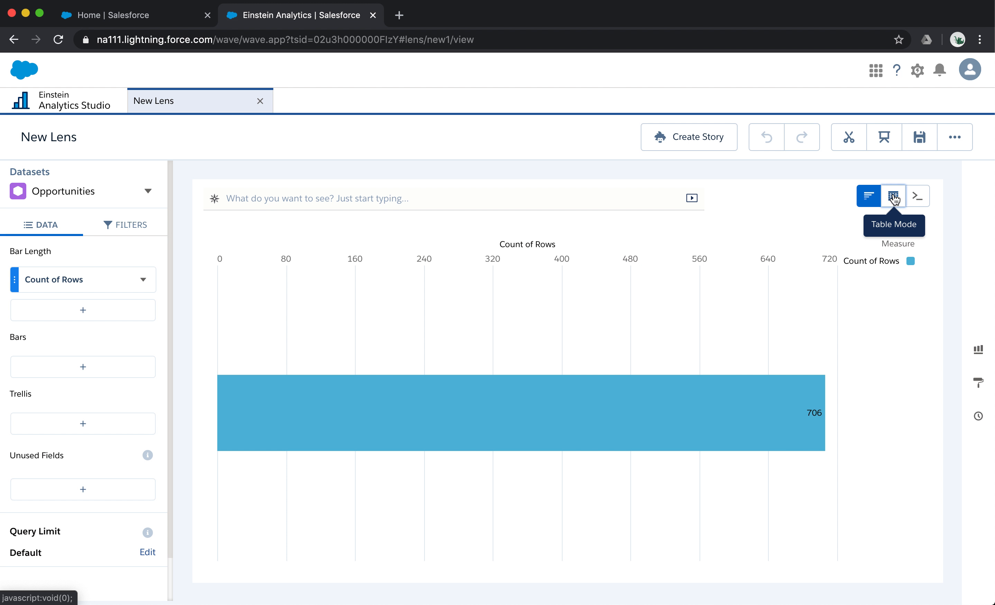
# - Examine the lens's table options and its SAQL query, and return to the chart view
pyautogui.moveTo(894, 199)
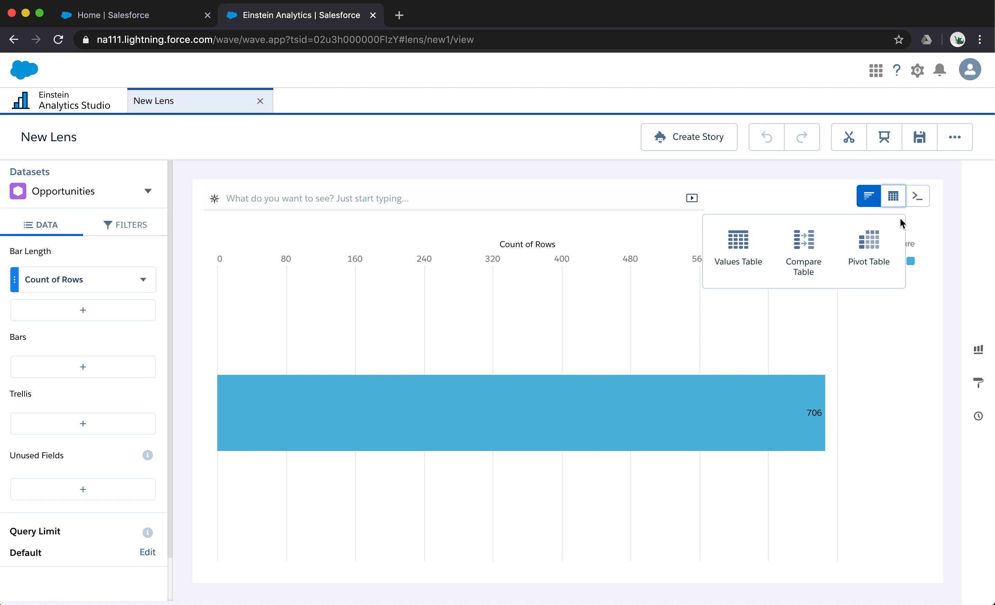
pyautogui.click(918, 199)
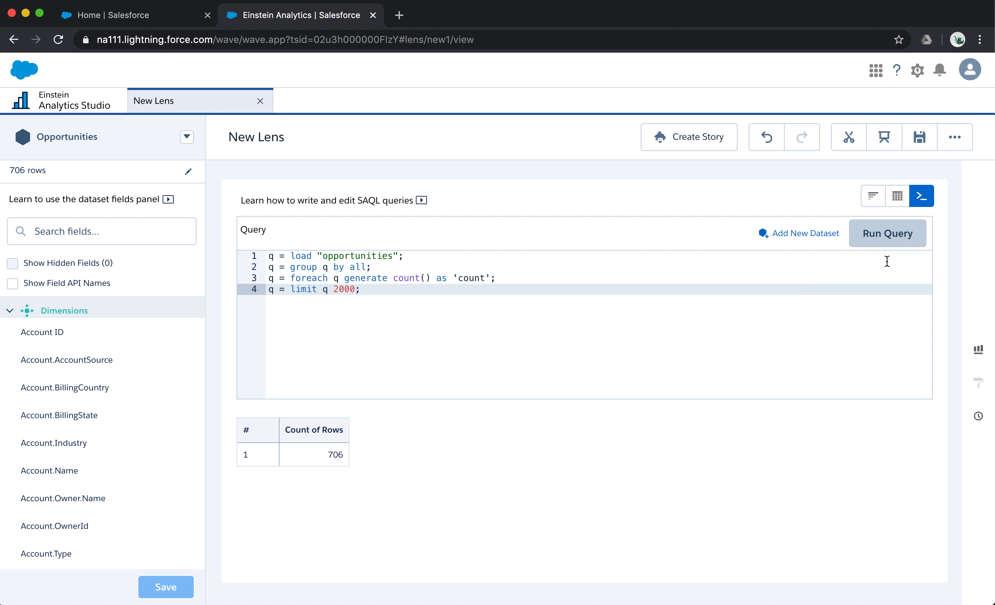
pyautogui.click(873, 199)
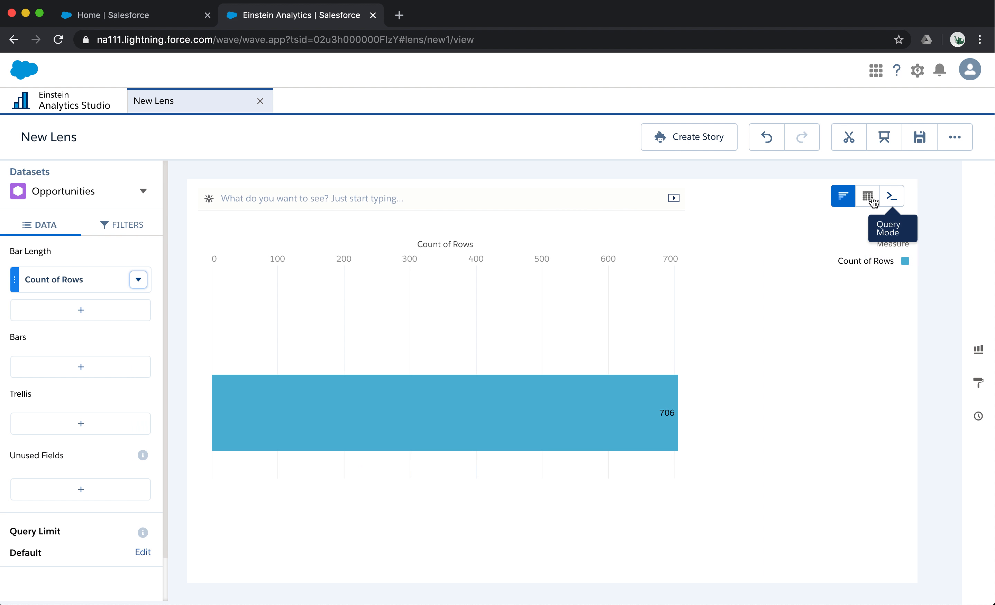
# - Replace the bar length measure with the Sum of Amount
pyautogui.click(77, 286)
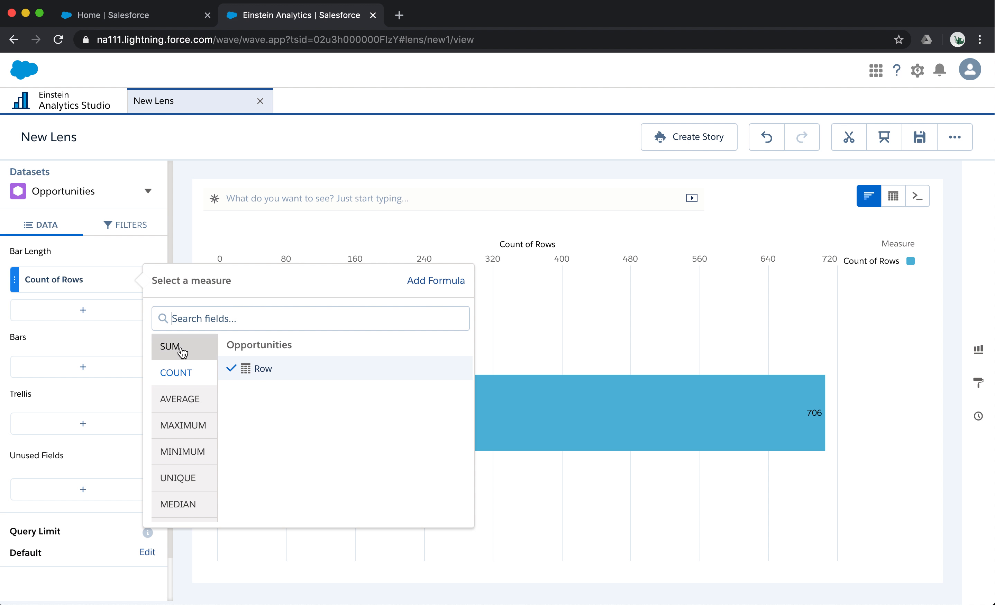
pyautogui.click(197, 349)
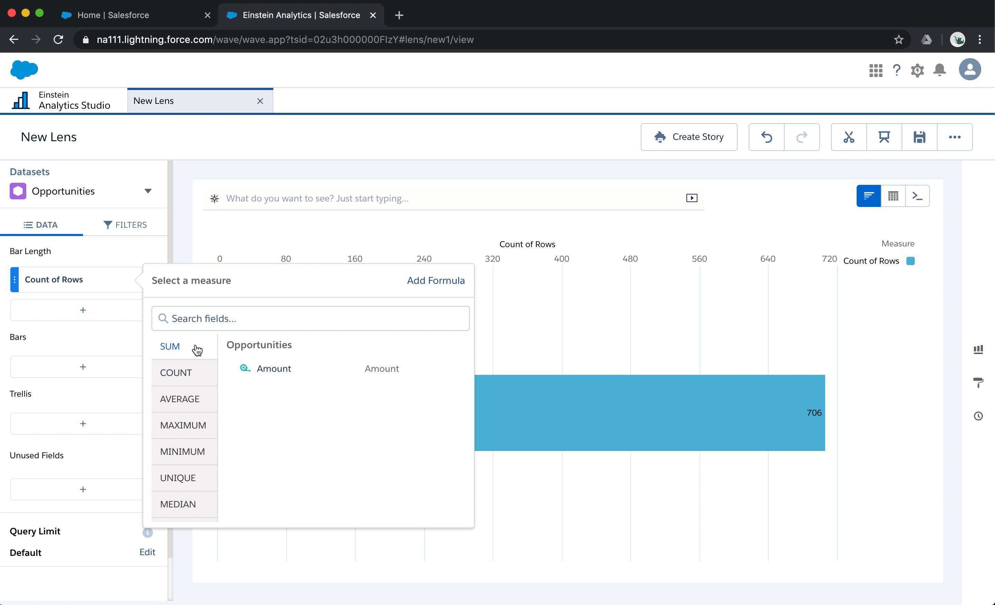
pyautogui.click(277, 369)
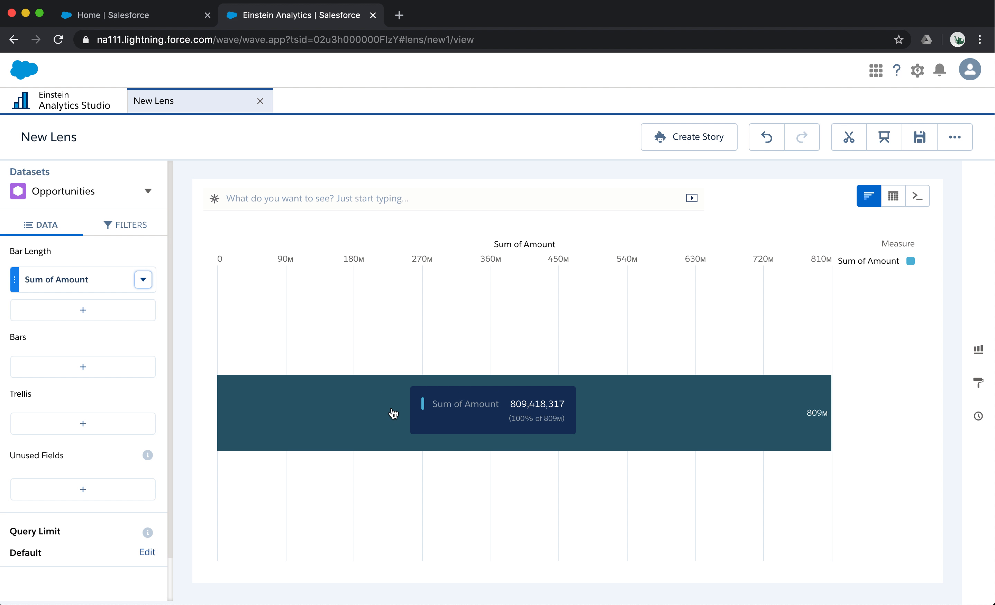
# - Group the bars by Owner.Name and sort them by Sum of Amount in descending order
pyautogui.click(85, 366)
pyautogui.write('owner')
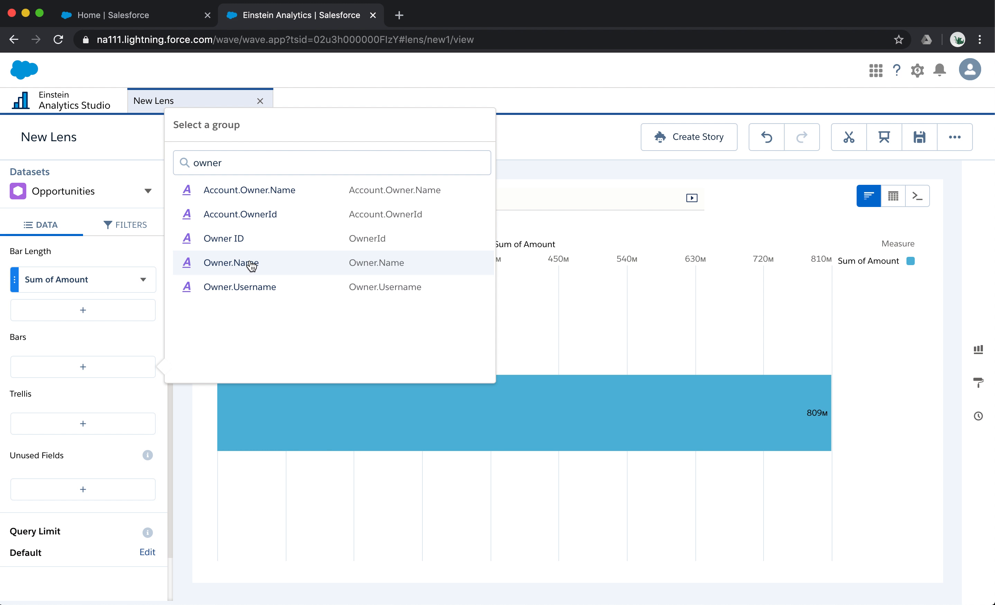
pyautogui.click(284, 265)
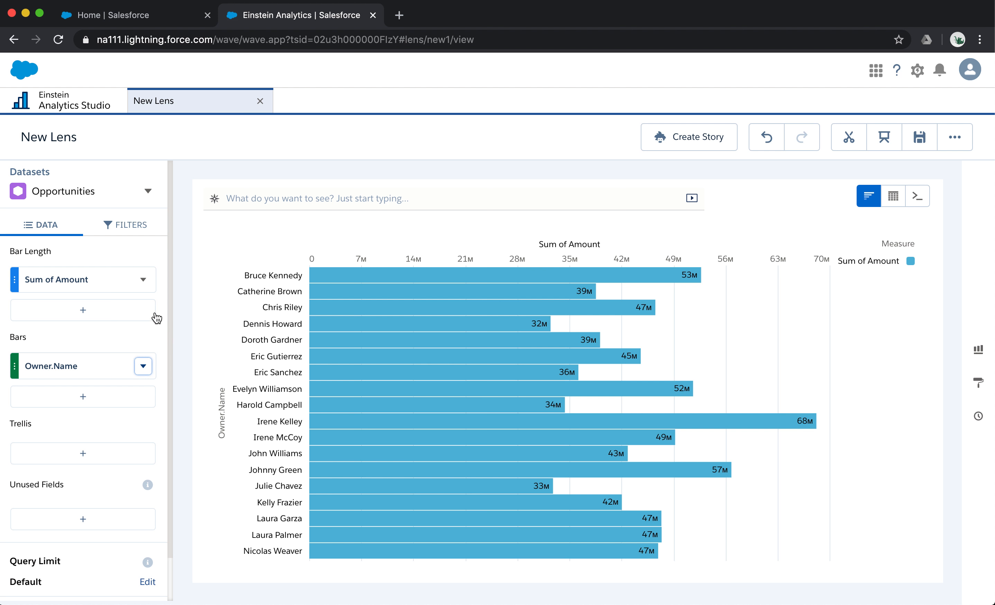
pyautogui.click(144, 280)
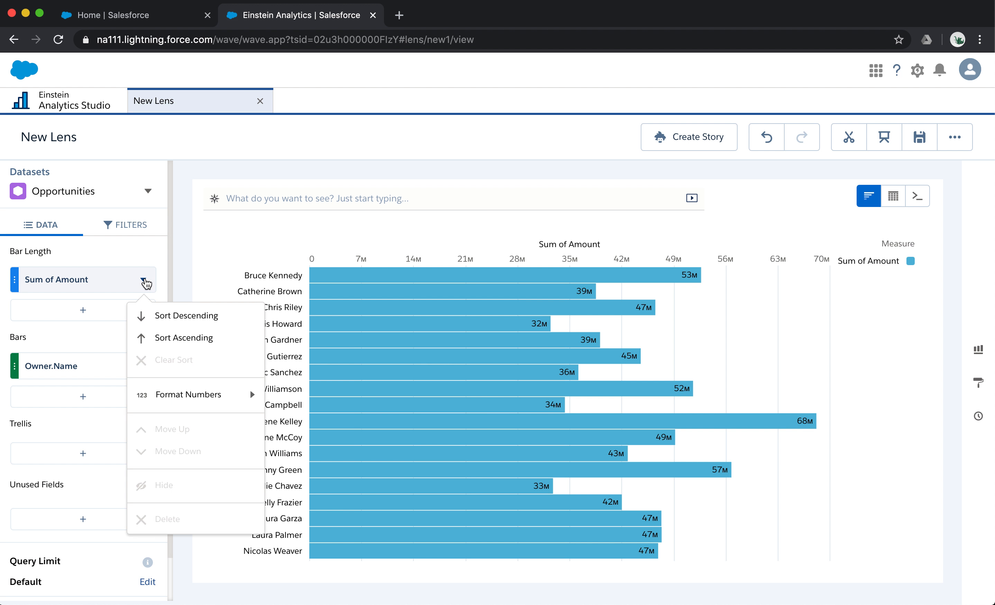
pyautogui.click(207, 317)
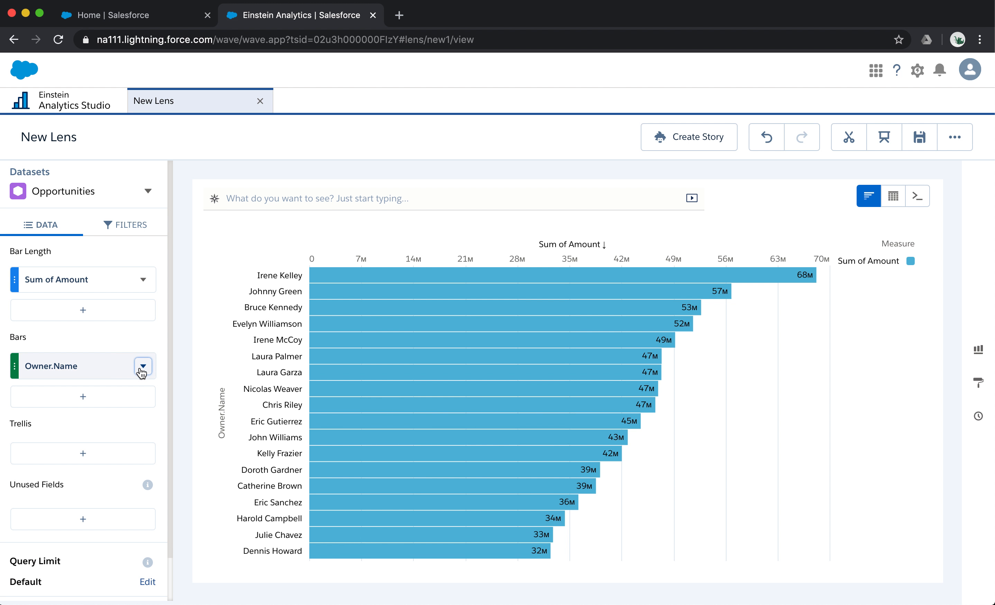
# - Split the chart into a trellis by Account.Type
pyautogui.click(120, 457)
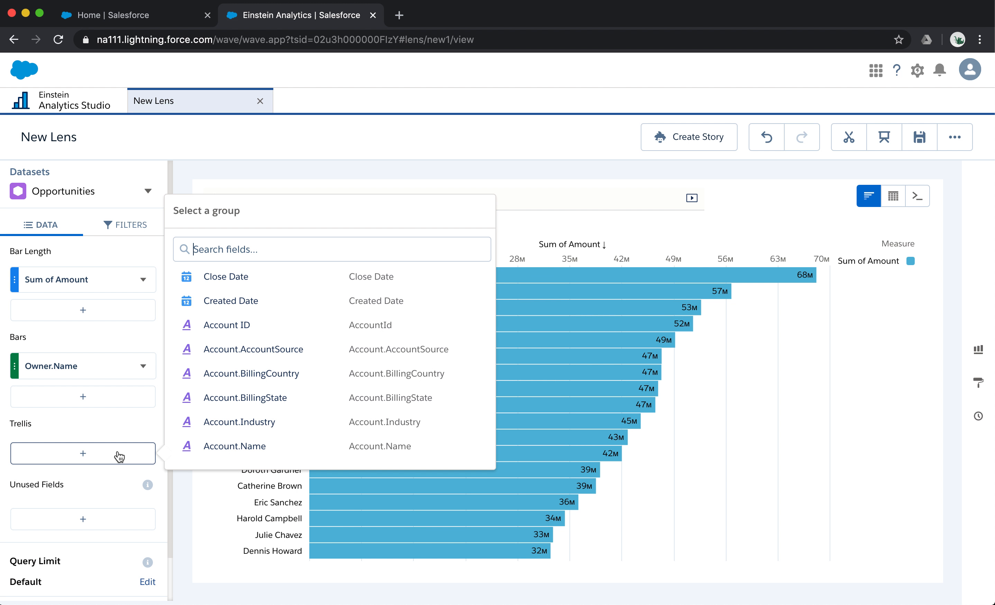
pyautogui.write('type')
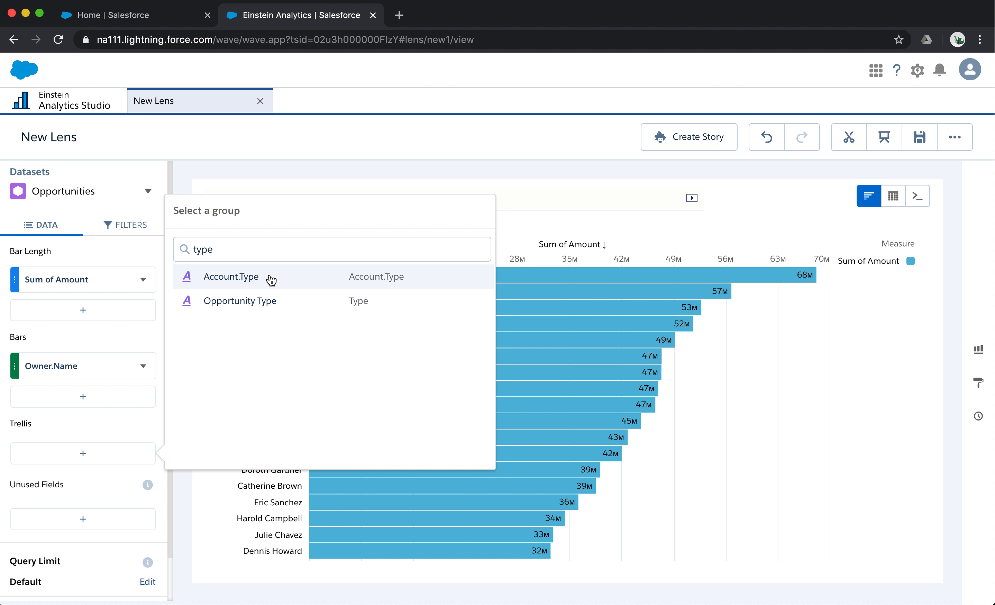
pyautogui.click(268, 277)
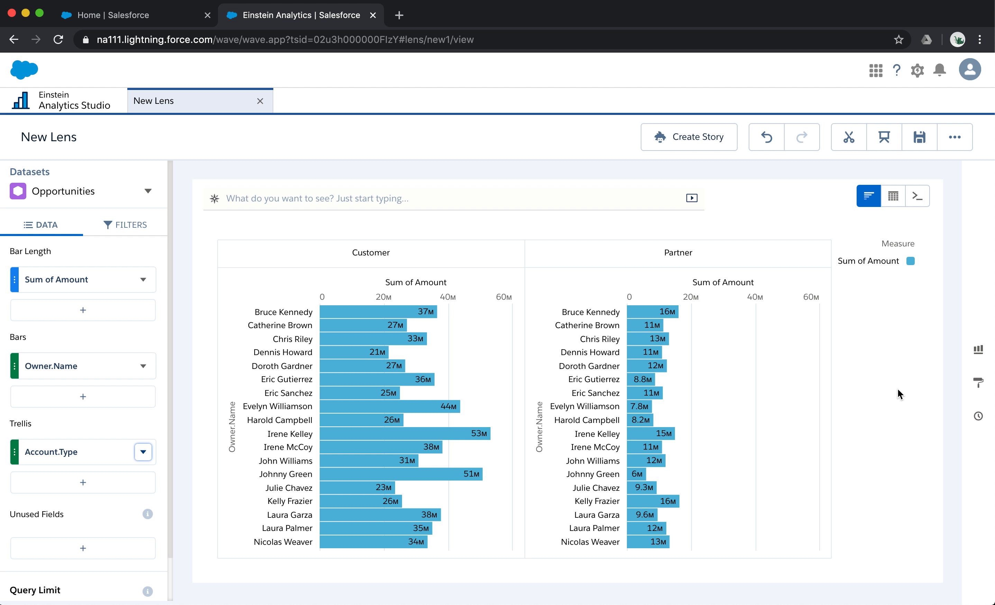
# - Change the chart to a stacked bar and segment its bars by Opportunity Type
pyautogui.click(978, 350)
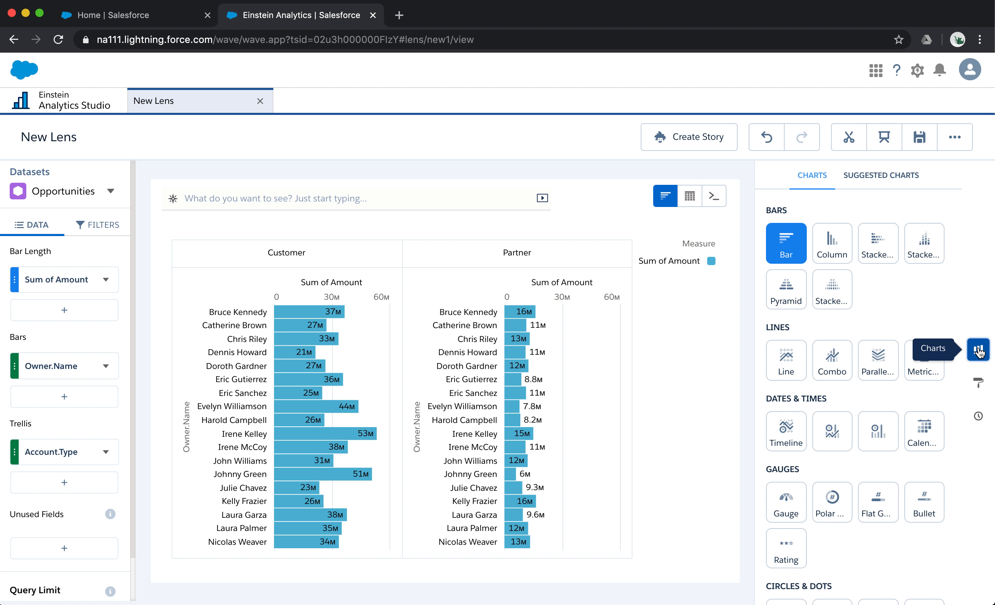
pyautogui.click(883, 252)
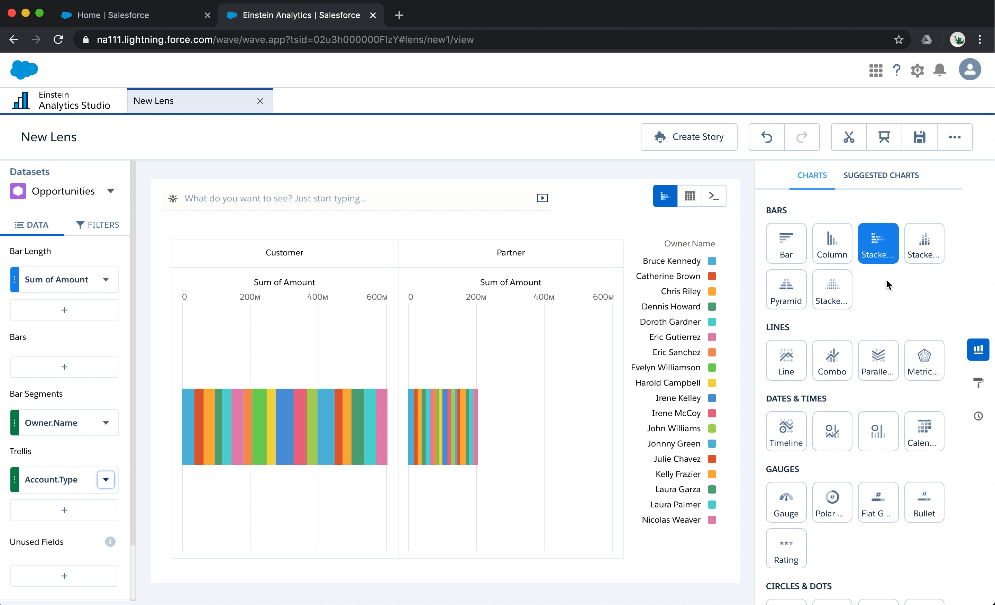
pyautogui.click(64, 424)
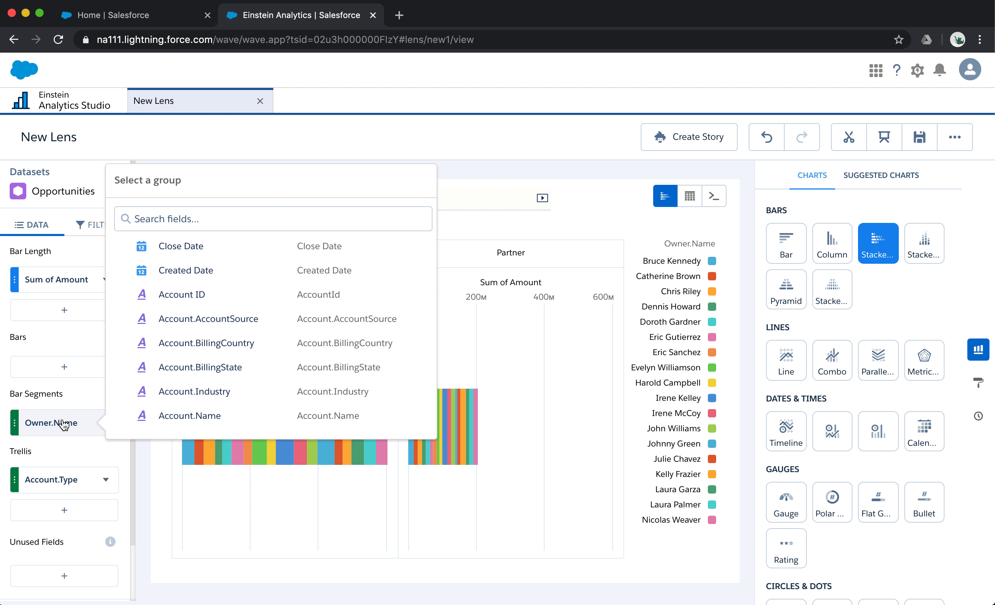
pyautogui.write('type')
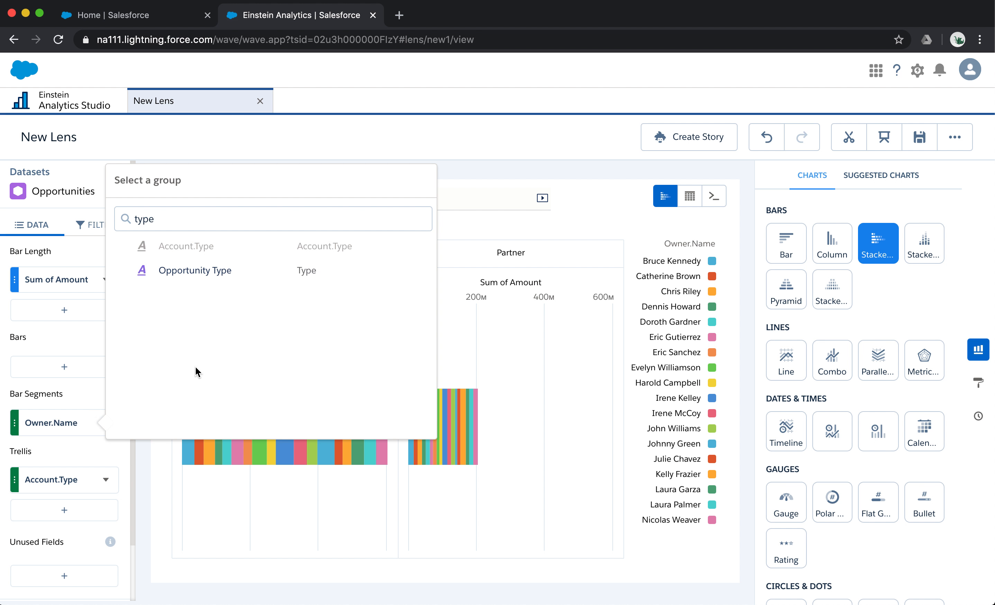
pyautogui.click(215, 266)
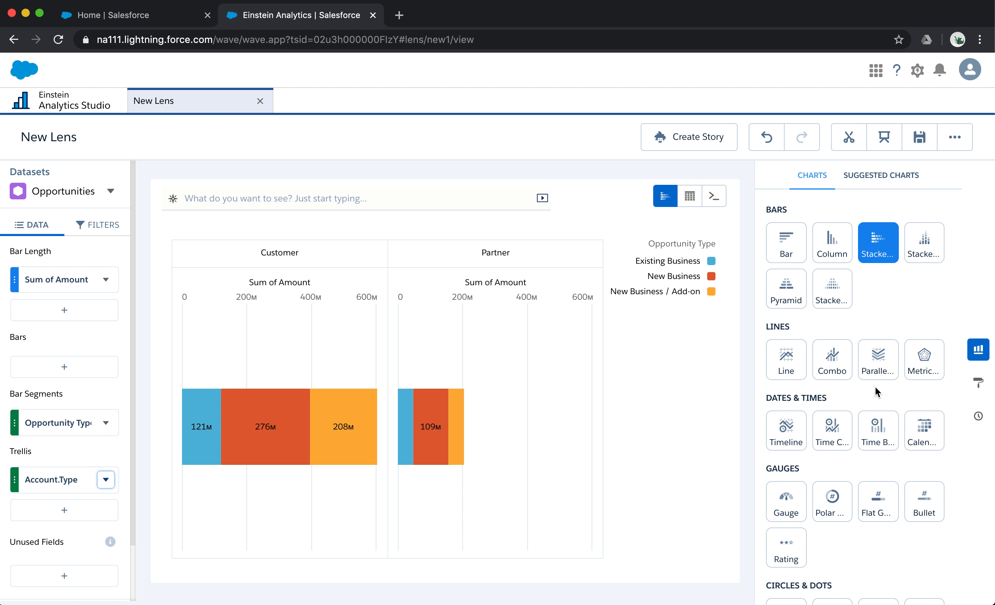
# - Convert the chart to a Donut, and open and dismiss the field choices for its segments
pyautogui.scroll(-5, 875, 387)
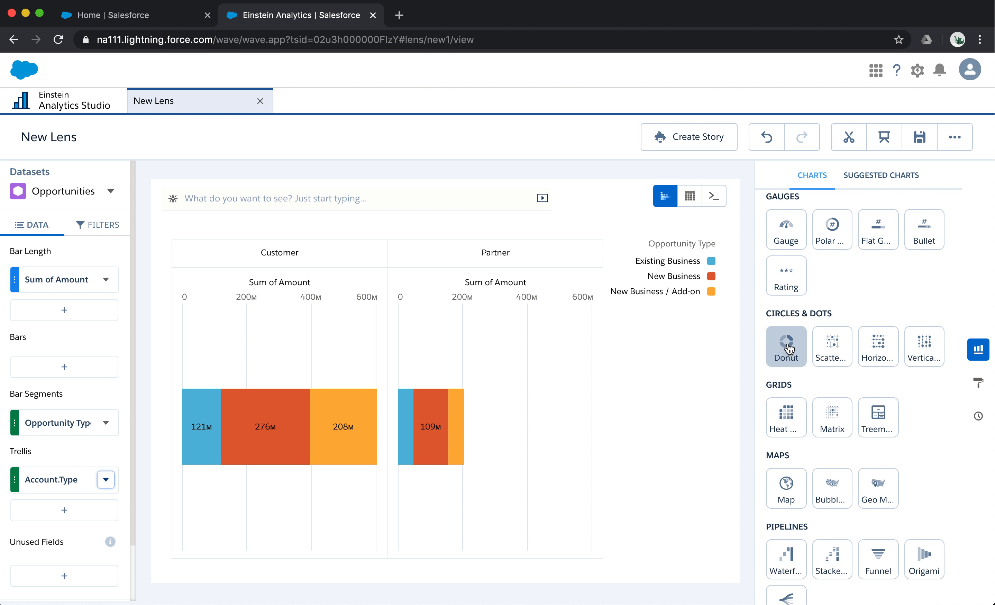
pyautogui.click(787, 347)
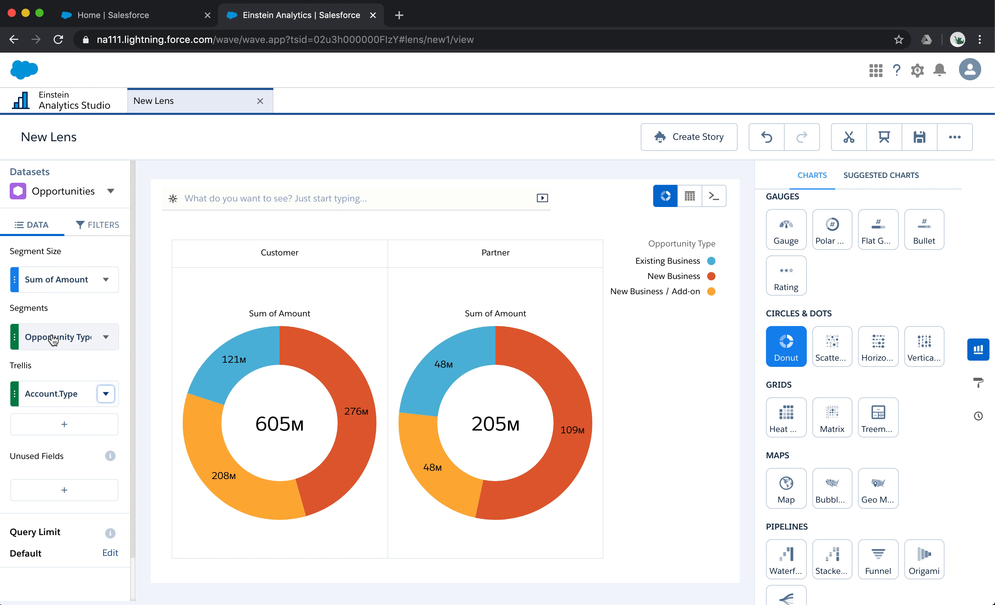
pyautogui.click(63, 338)
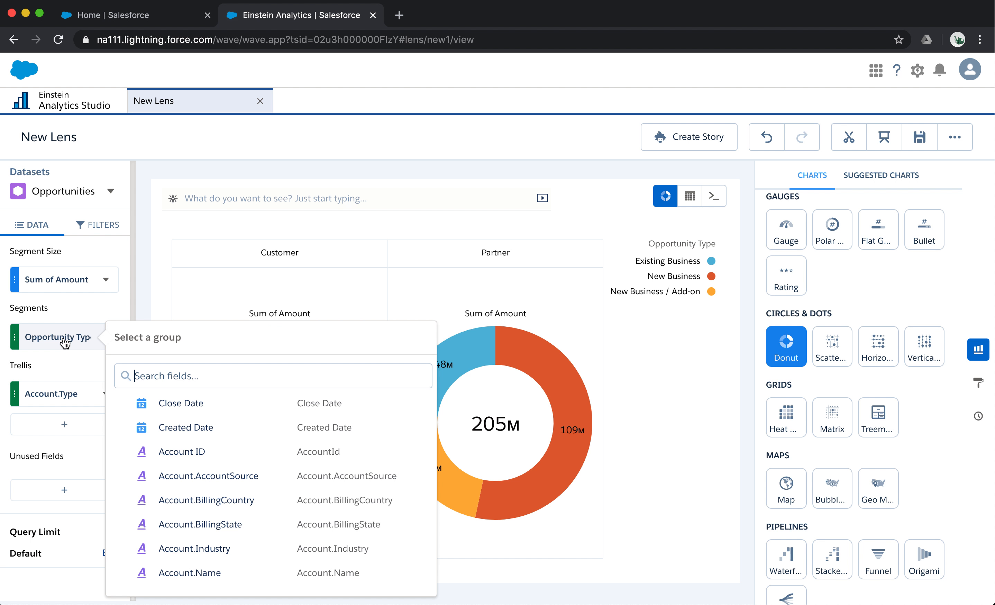
pyautogui.click(69, 306)
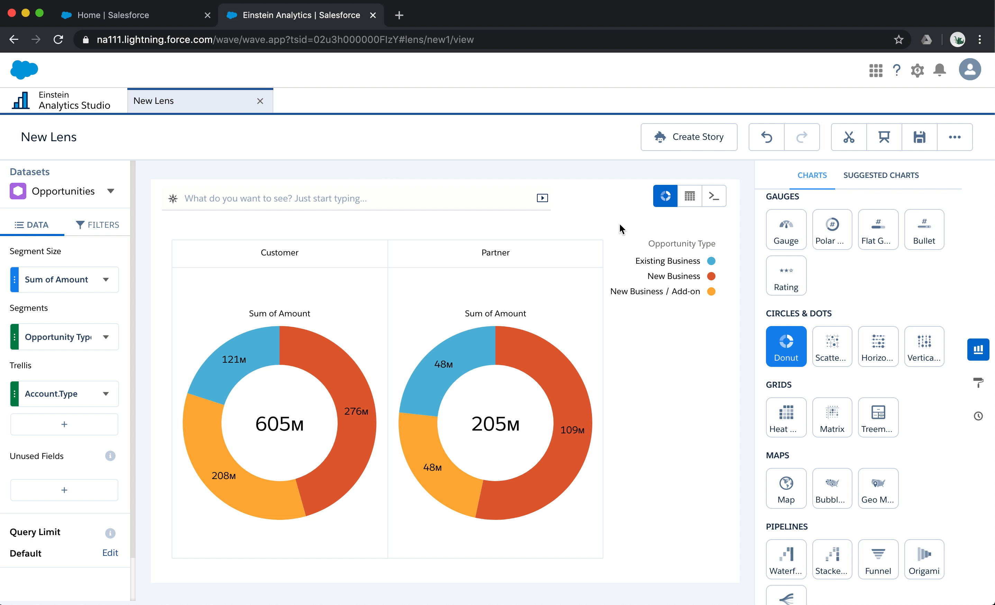
# - Undo the donut, Opportunity Type segment and stacked bar changes to the chart
pyautogui.click(766, 140)
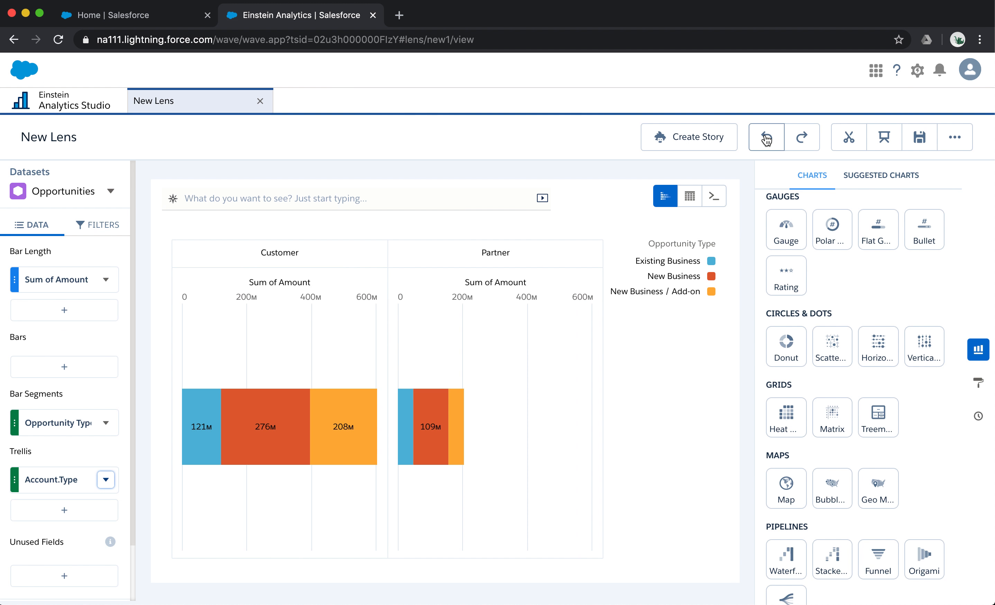
pyautogui.click(768, 140)
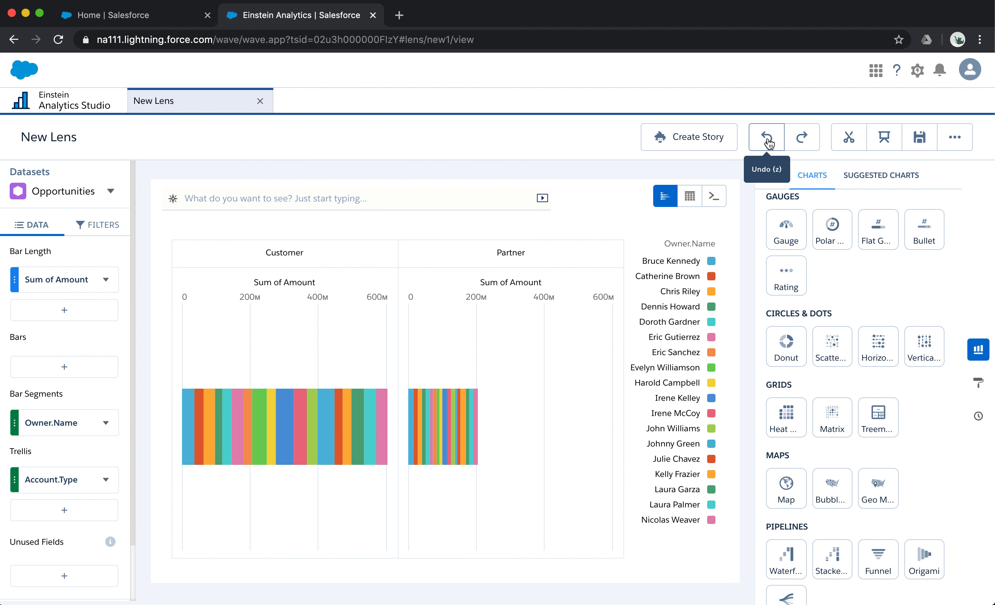
pyautogui.click(767, 141)
pyautogui.click(767, 140)
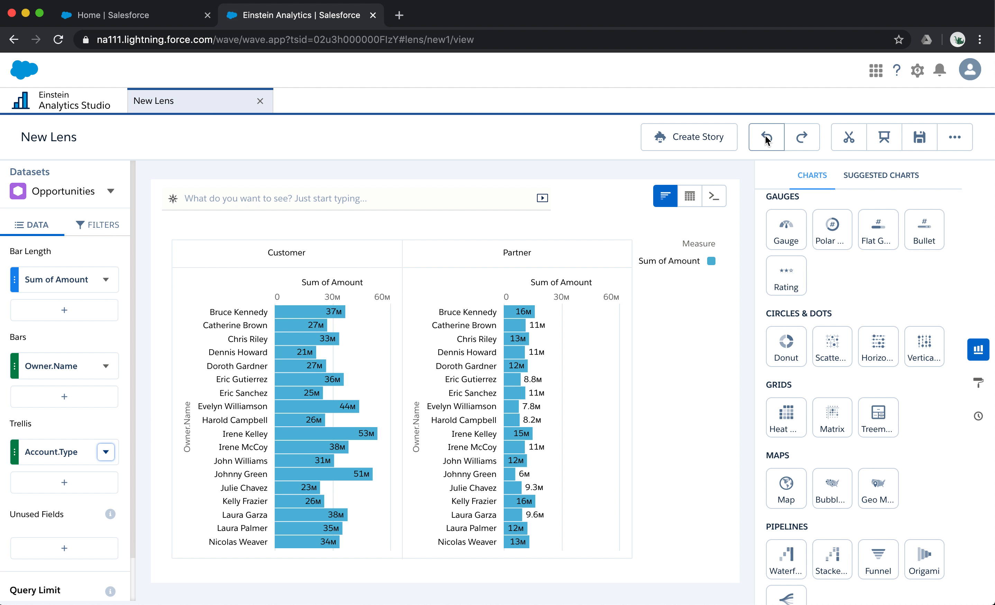
# - Undo the Account.Type trellis split of the chart, and limit the query results to 5
pyautogui.click(766, 140)
pyautogui.click(766, 140)
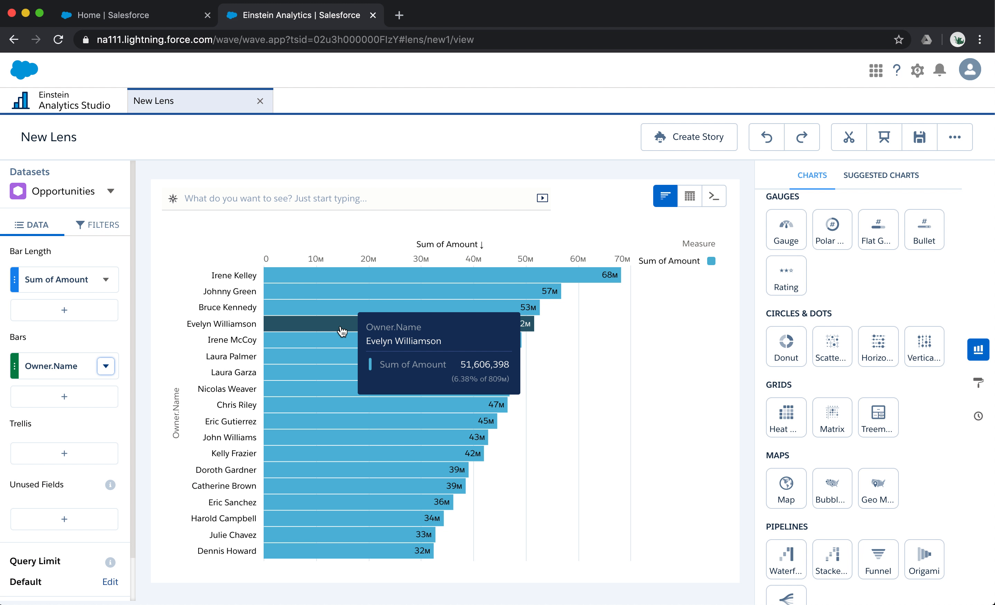
pyautogui.click(110, 582)
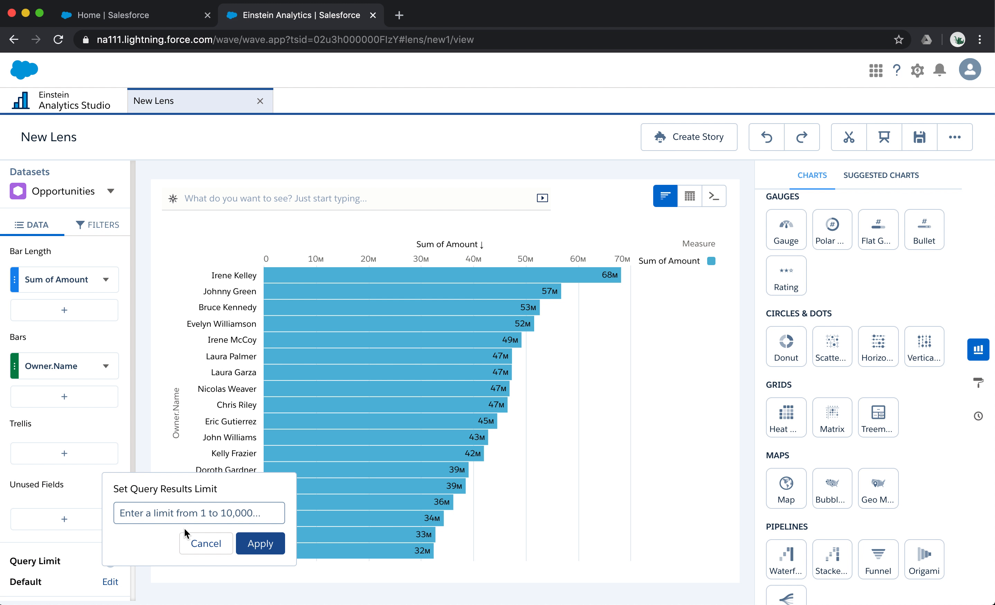
pyautogui.write('5')
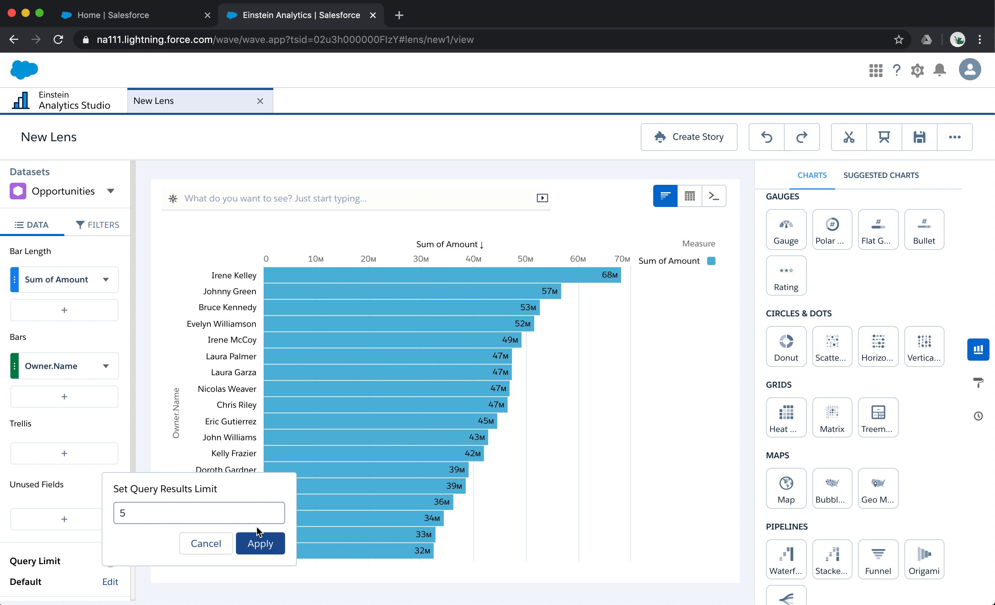
pyautogui.click(263, 542)
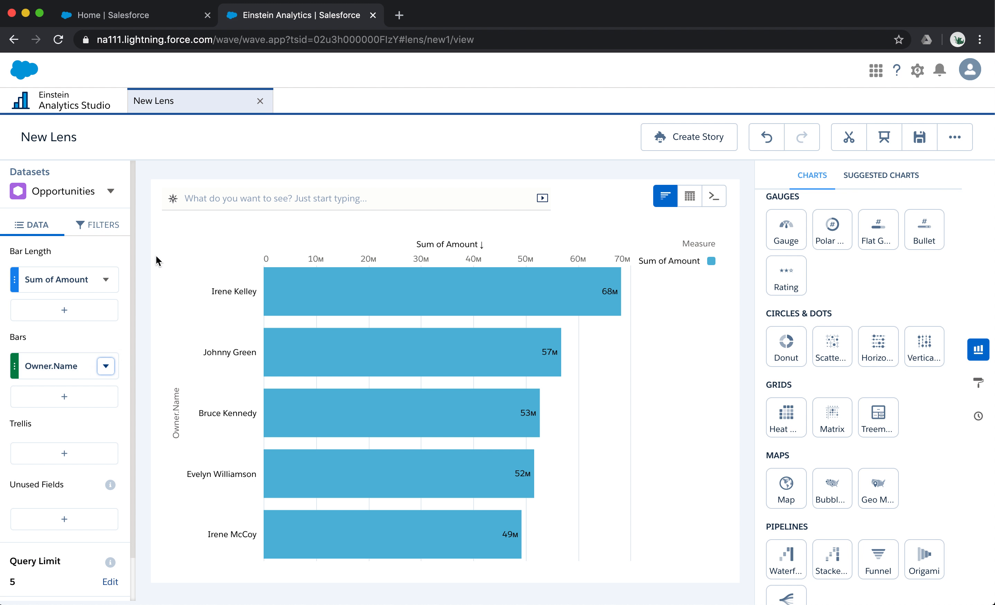
# - Show the fields panel of the Opportunities dataset and search its fields for "owner.nam"
pyautogui.click(111, 192)
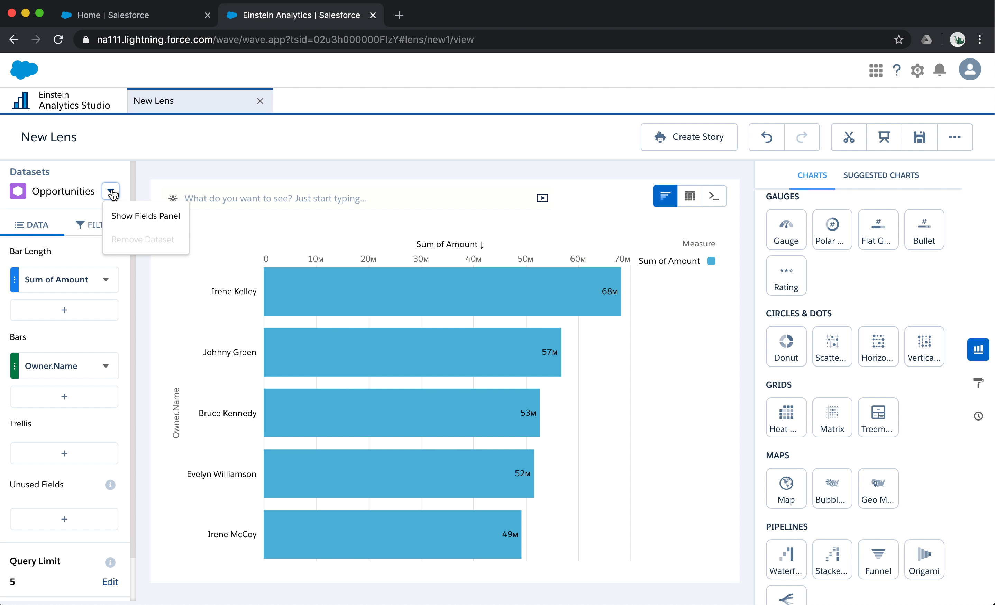
pyautogui.click(171, 219)
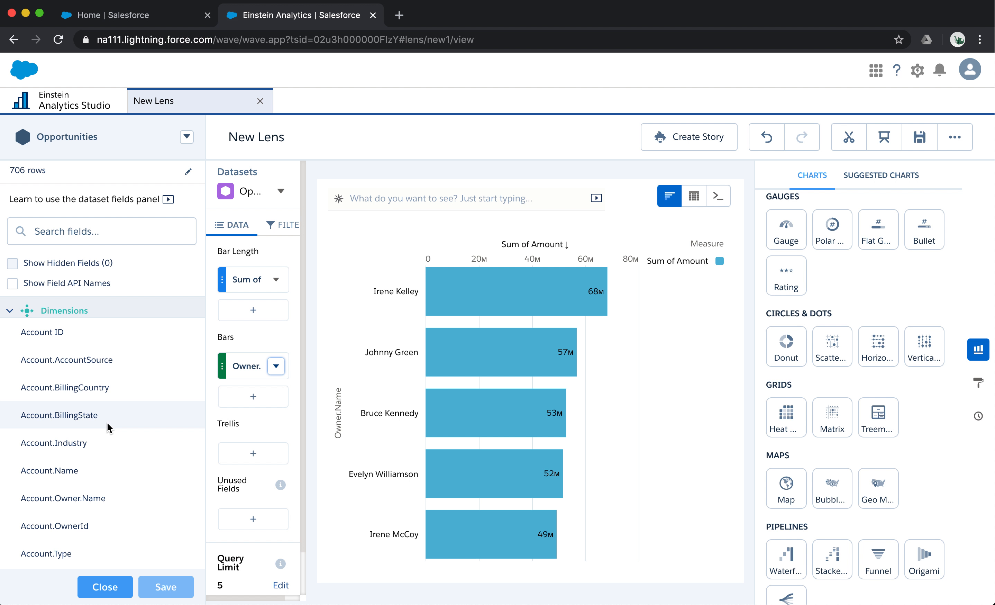
pyautogui.click(98, 241)
pyautogui.write('owner.nam')
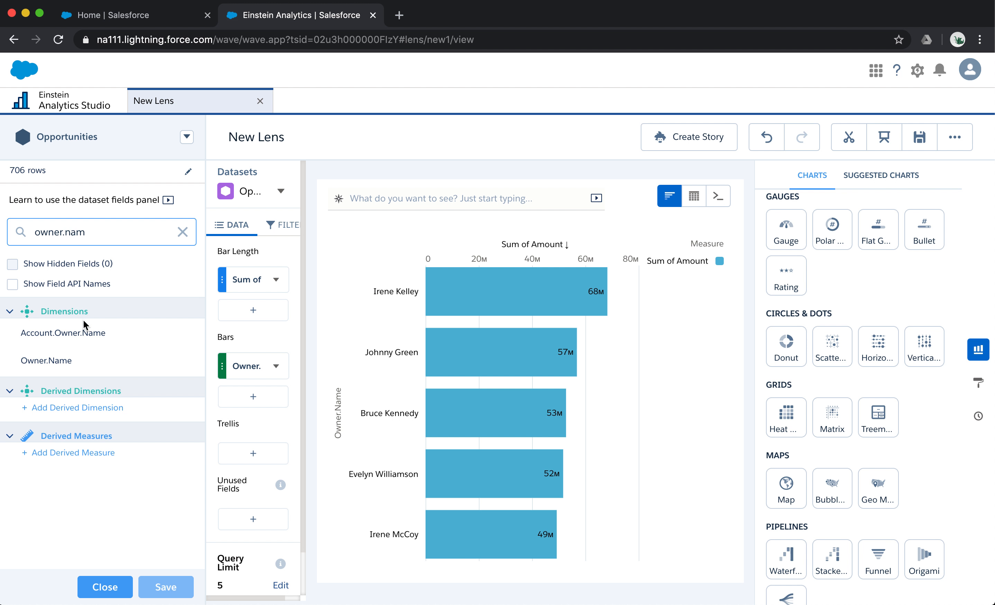
# - Rename the Owner.Name dimension as "Owner"
pyautogui.doubleClick(61, 362)
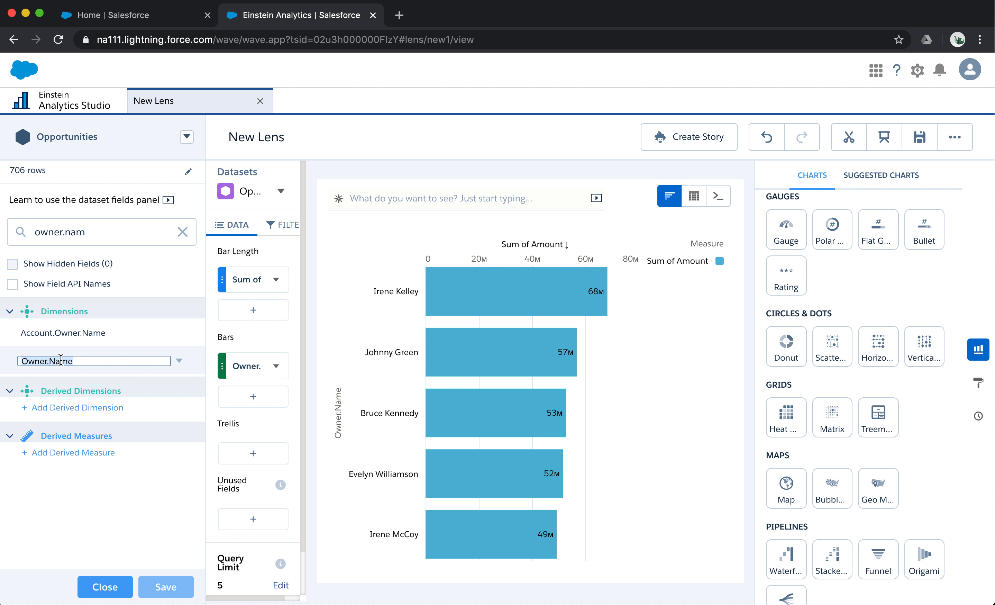
pyautogui.press('Left')
pyautogui.press('Right')
pyautogui.press('Right')
pyautogui.press('Right')
pyautogui.press('Right')
pyautogui.press('Right')
pyautogui.press('BackSpace')
pyautogui.hotkey('shift', 'End')
pyautogui.write('\\')
pyautogui.press('BackSpace')
pyautogui.press('Return')
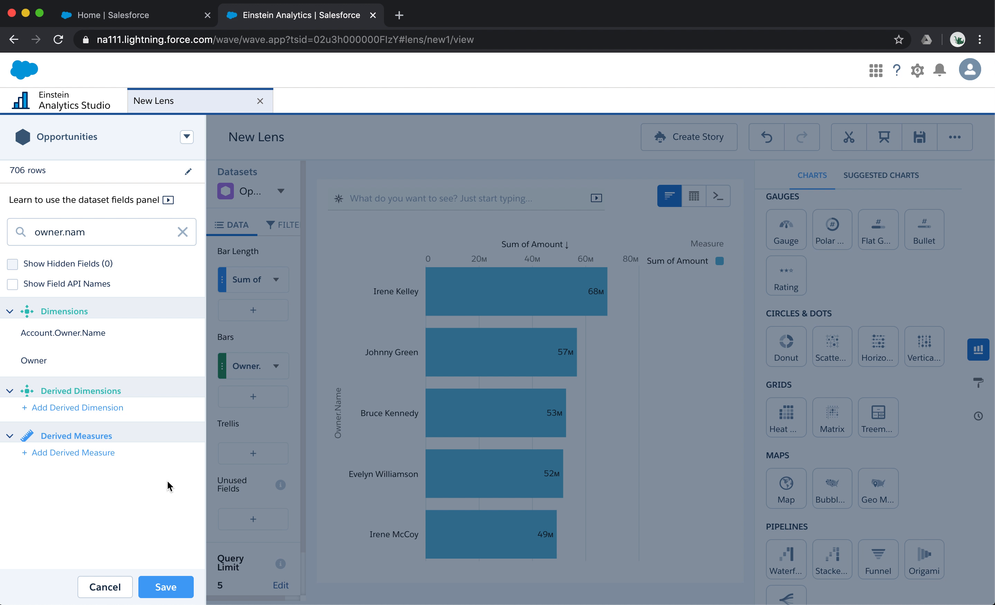
# - Examine the Owner dimension's editable values and the colour choices for its first value, and return to the field list
pyautogui.moveTo(136, 368)
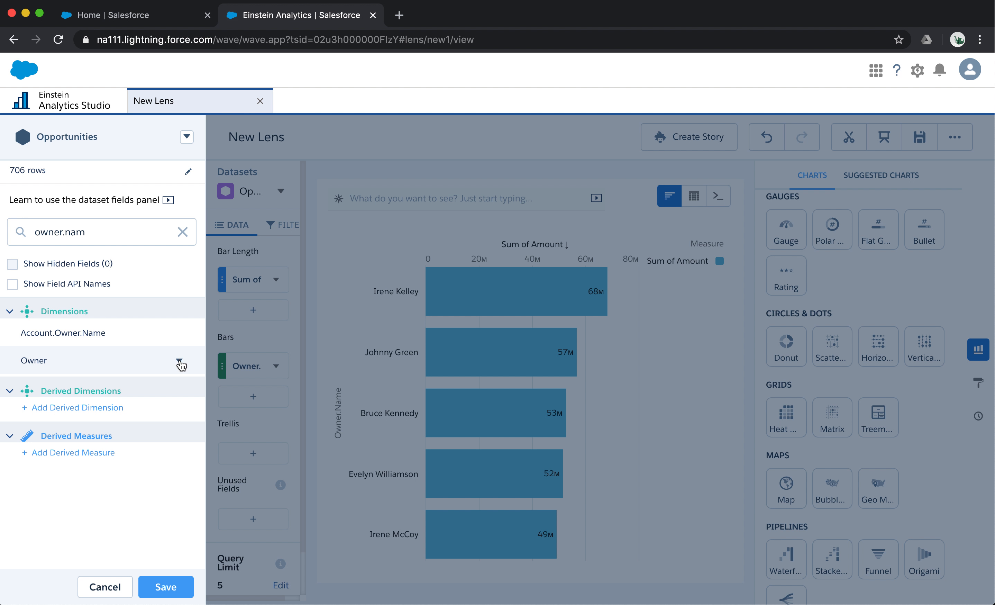
pyautogui.click(179, 361)
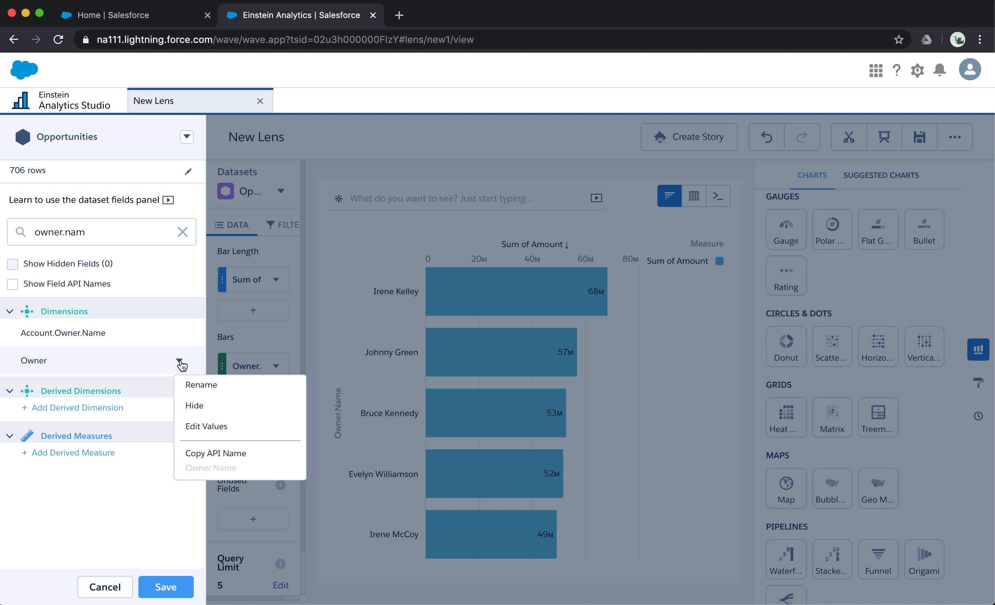
pyautogui.click(248, 427)
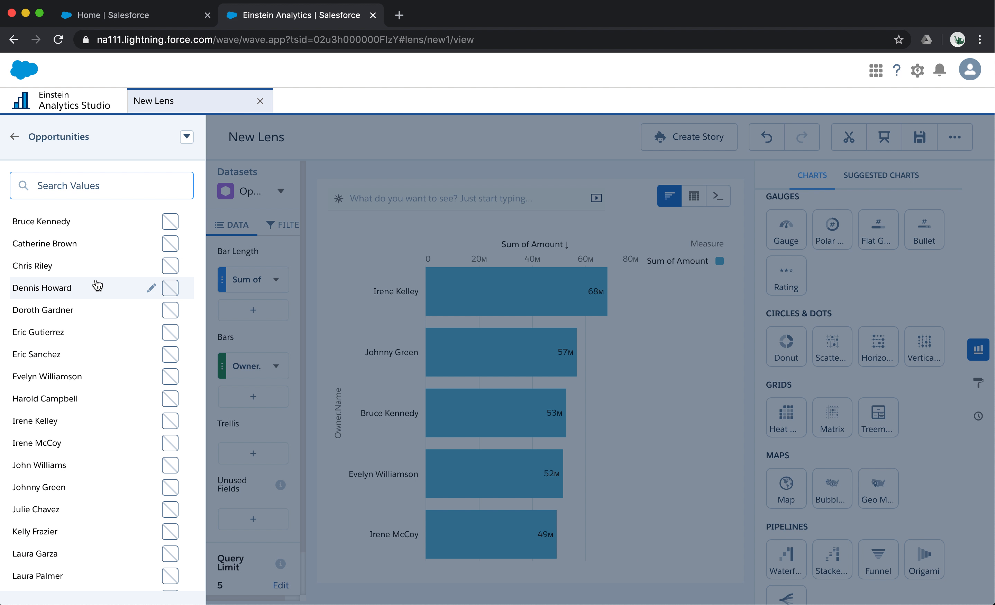
pyautogui.click(171, 223)
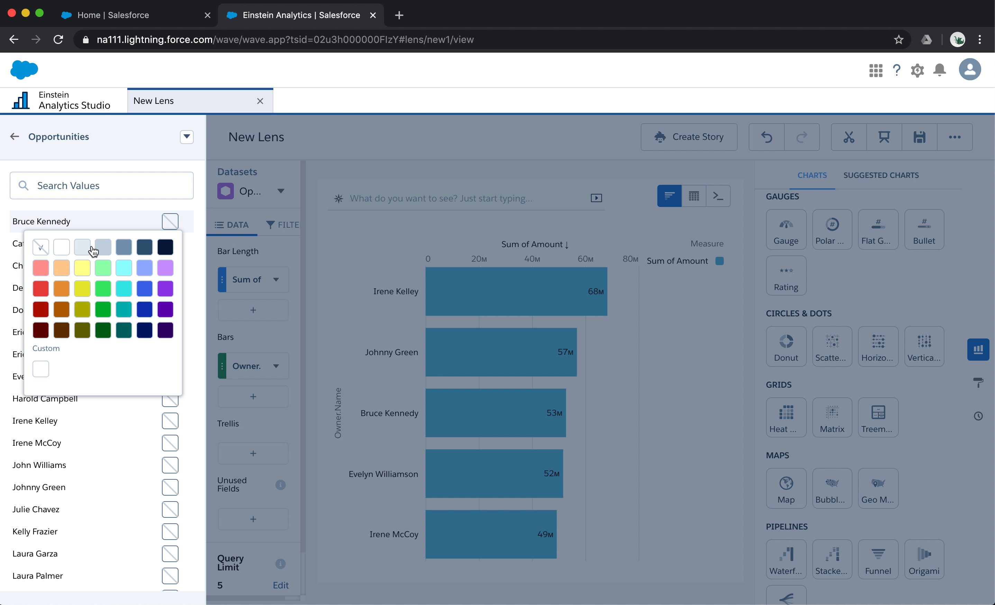
pyautogui.click(131, 205)
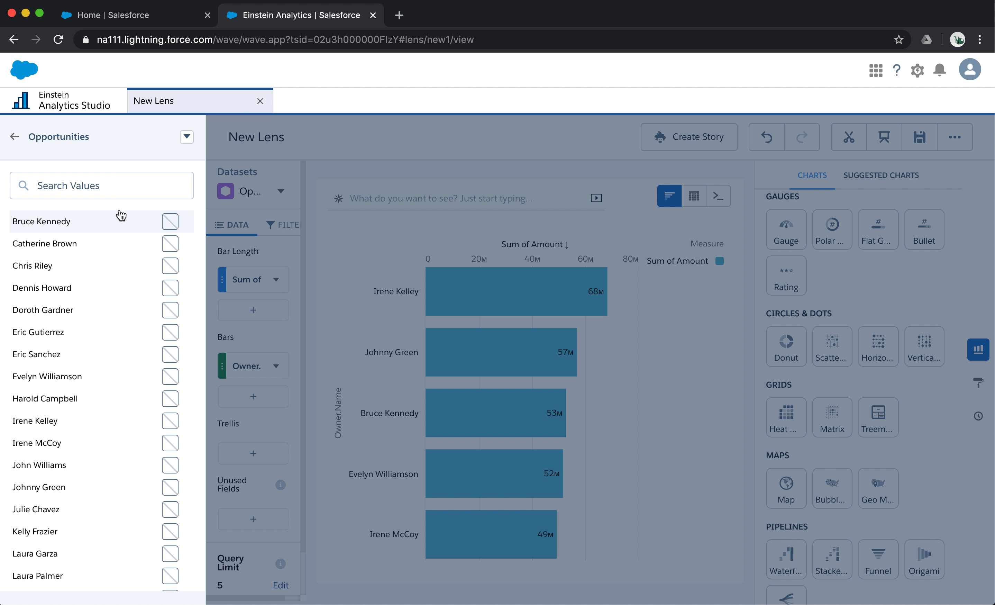
pyautogui.click(15, 137)
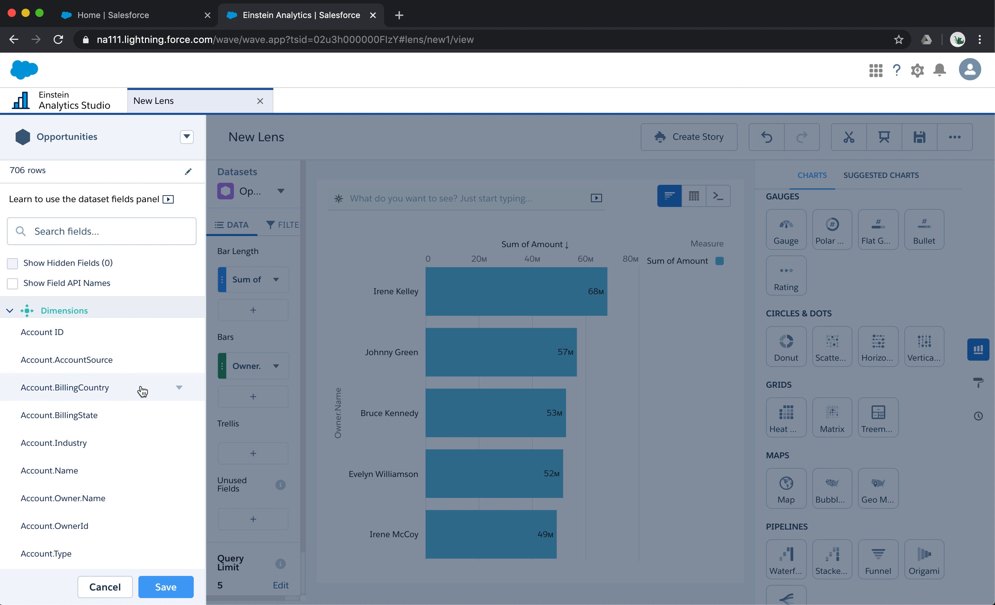
# - Look at the field options available for the Amount measure, including number formatting, and dismiss them
pyautogui.scroll(-10, 144, 396)
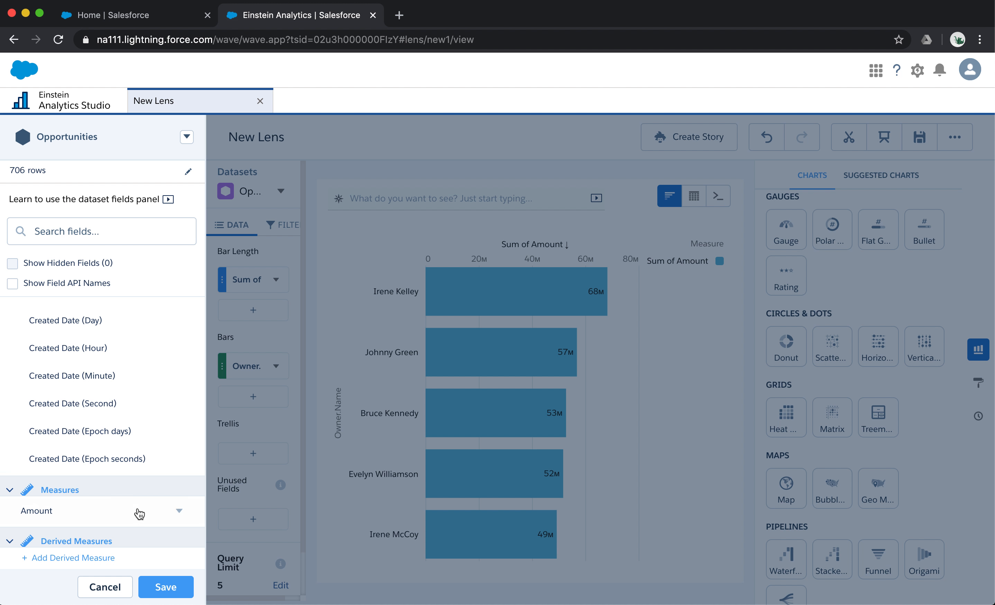
pyautogui.click(187, 511)
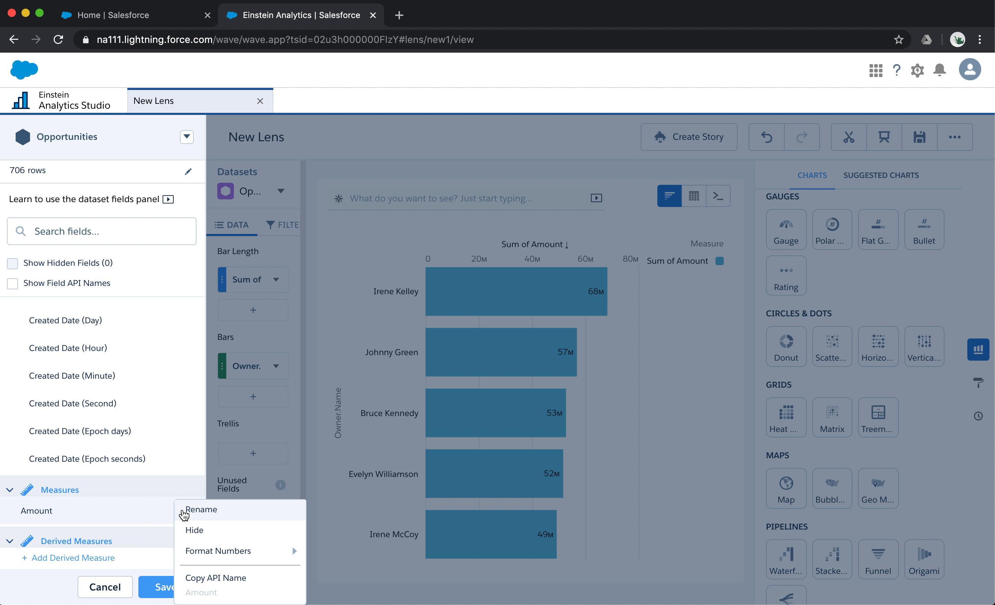
pyautogui.moveTo(233, 557)
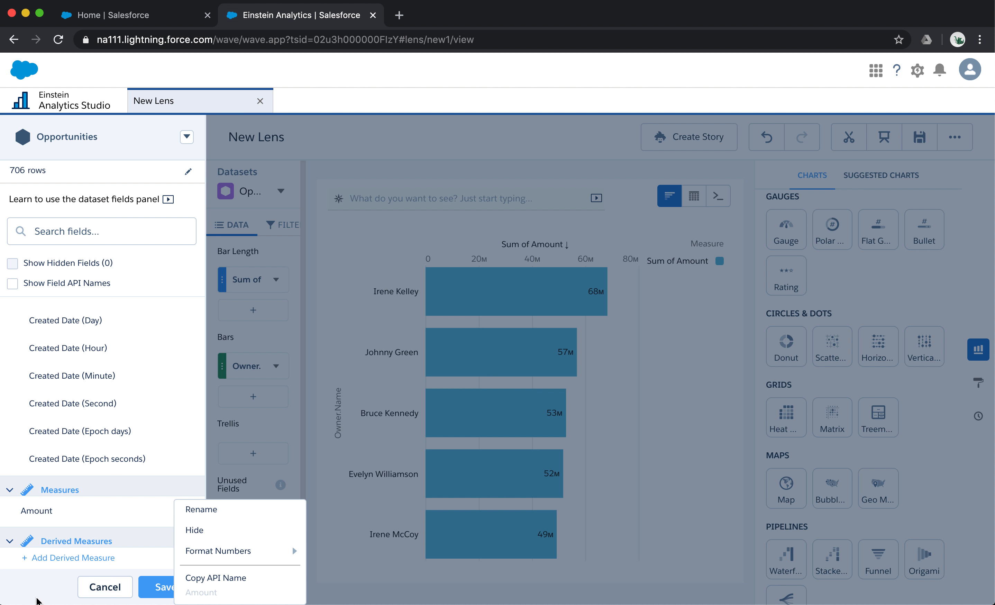
pyautogui.click(58, 584)
# - Save the field changes to the Opportunities dataset for all its dashboards and lenses, and close the fields panel
pyautogui.click(172, 588)
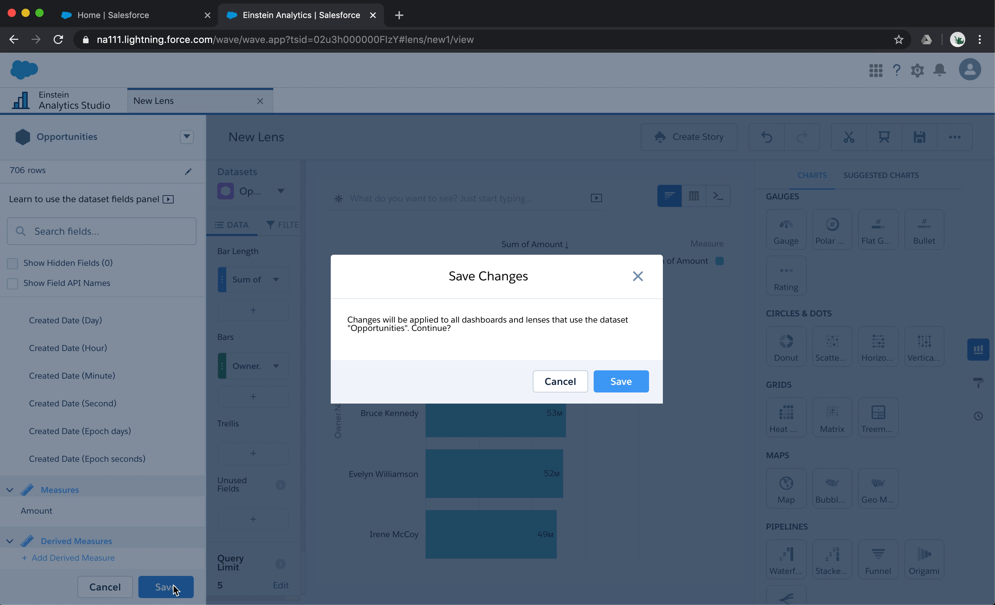
pyautogui.click(622, 383)
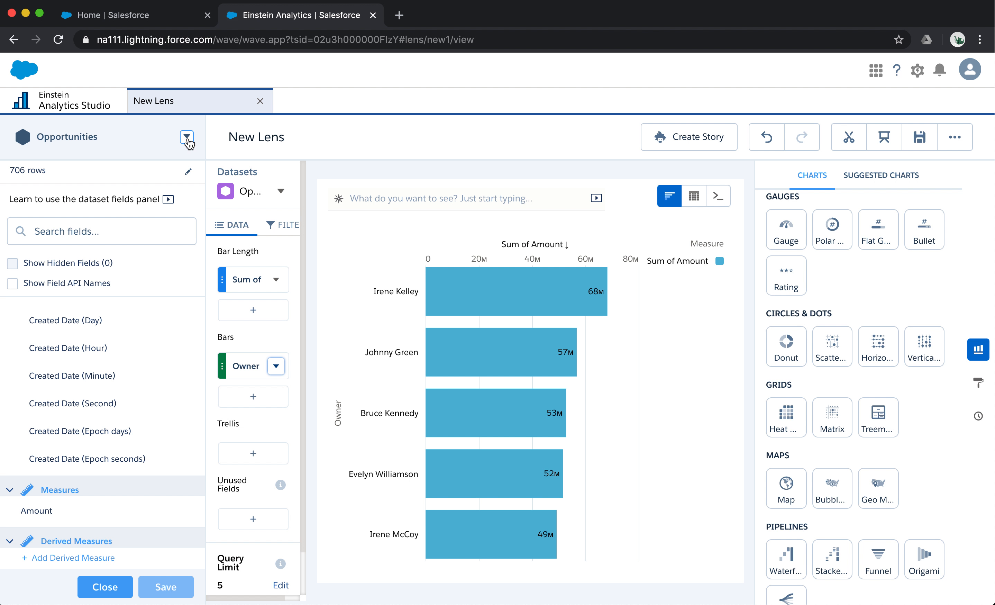
pyautogui.click(105, 587)
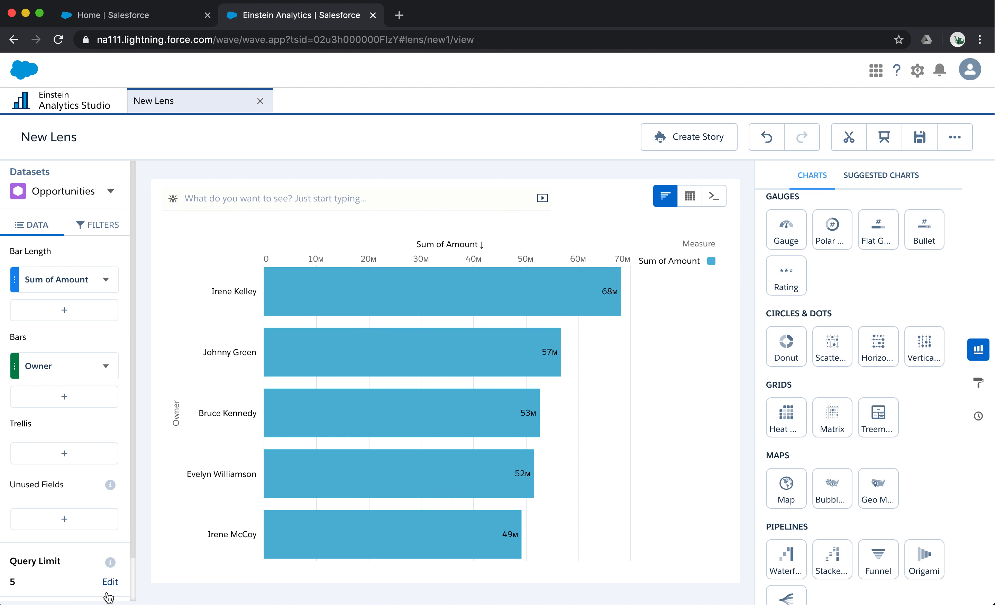